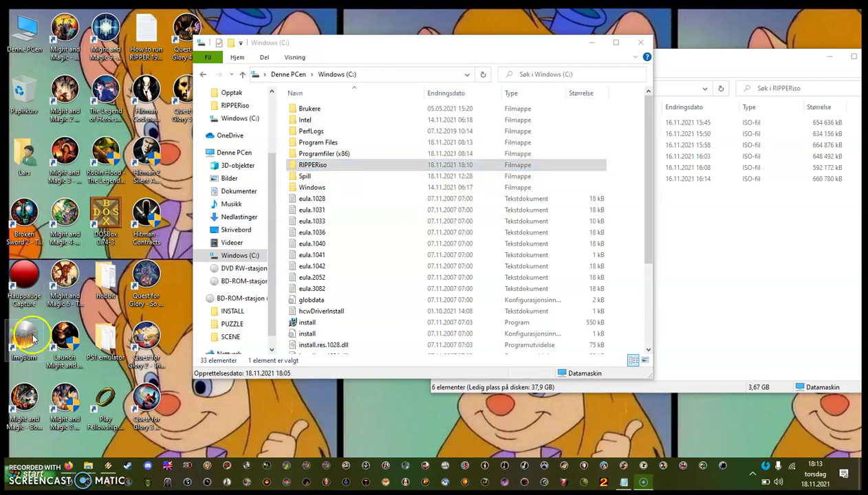
Step: Inspect the RIPPER ISO files in the RIPPERiso folder on the C: drive, then minimise that folder window
left_click(349, 169)
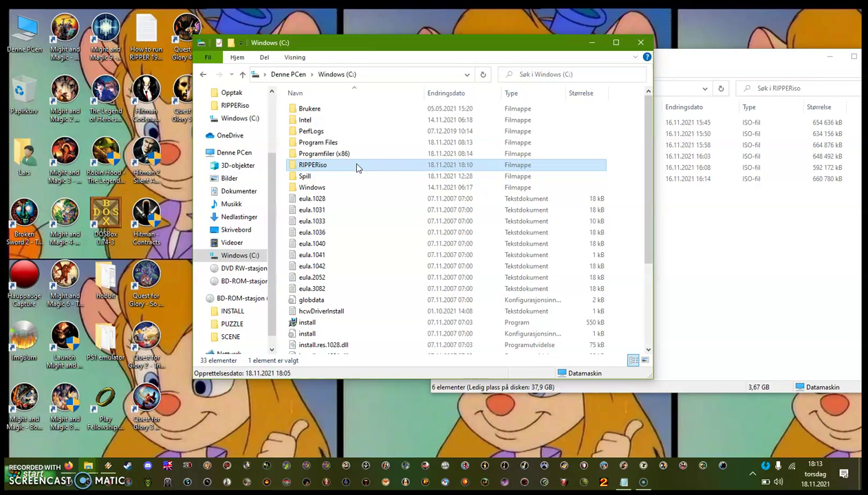
double_click(357, 168)
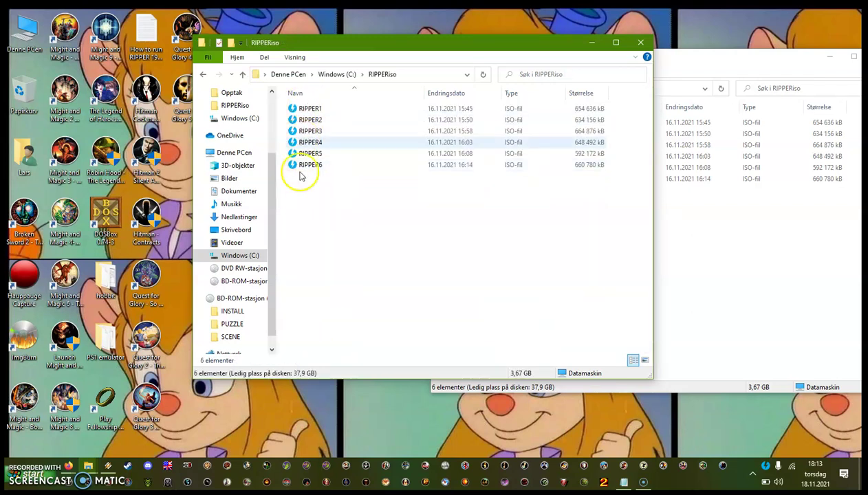
left_click(678, 249)
left_click(354, 236)
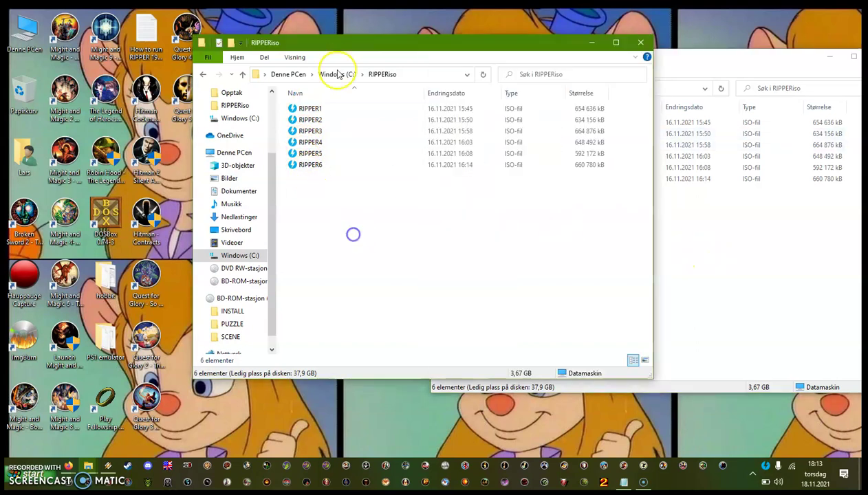
left_click(330, 75)
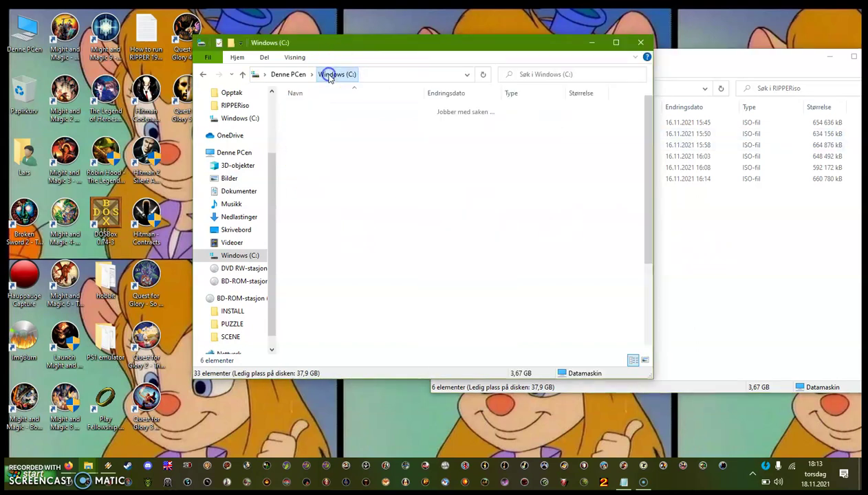
left_click(592, 43)
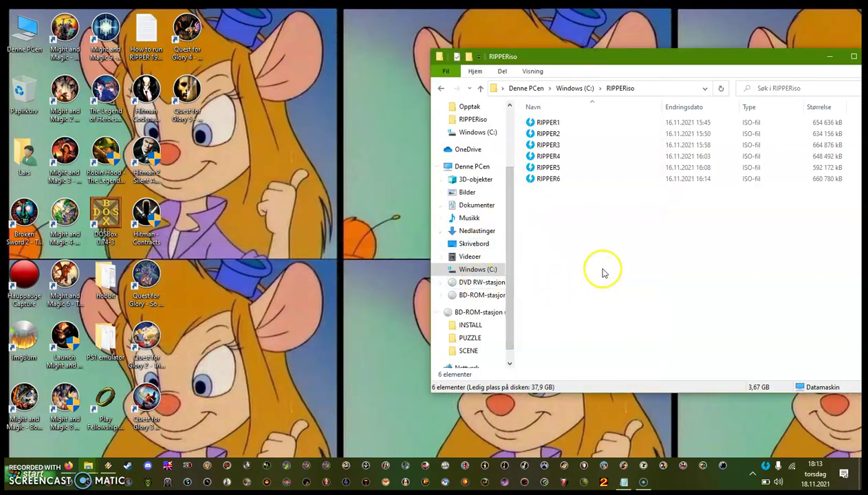
Step: Check which image the virtual drive tool has mounted on E: and select the RIPPER1 image in the RIPPERiso folder
left_click(767, 467)
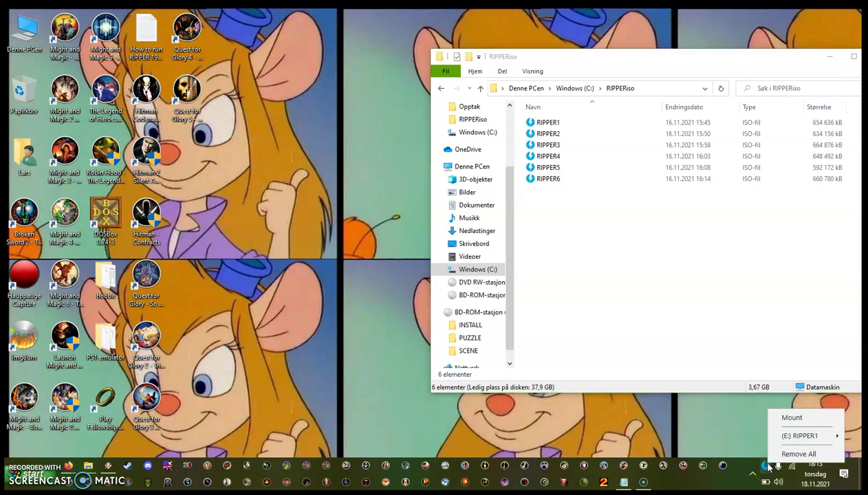
left_click(798, 438)
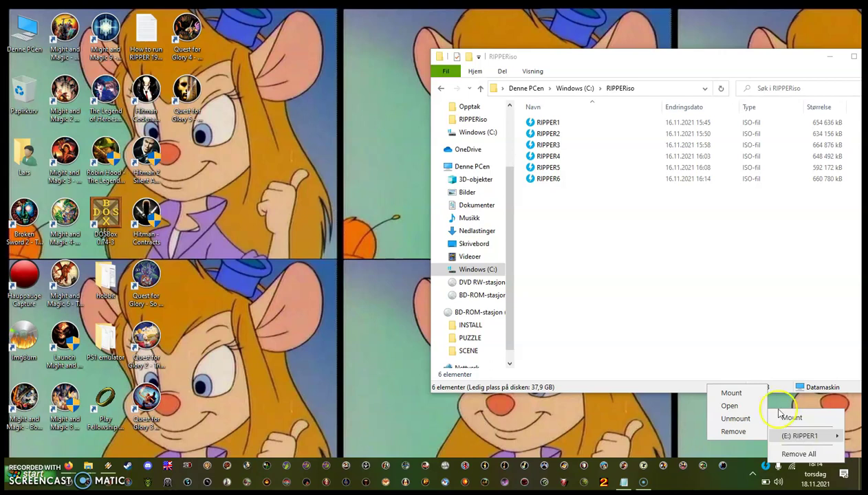
left_click(645, 292)
left_click(533, 124)
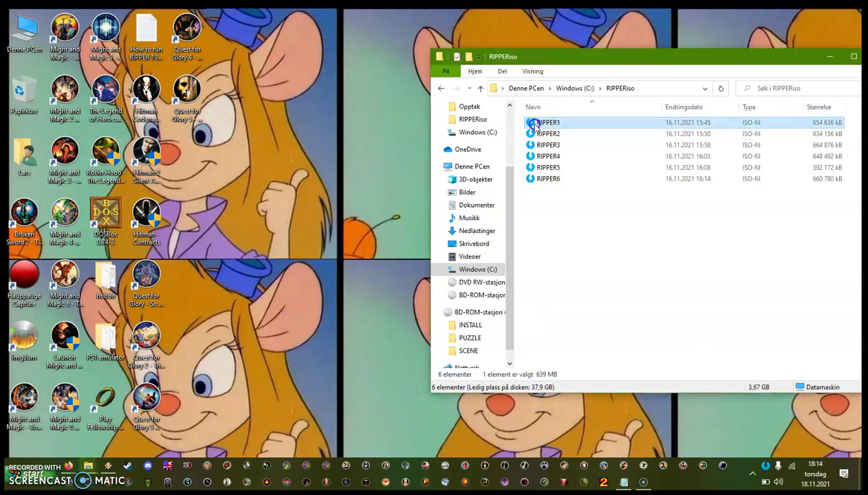
left_click(540, 124)
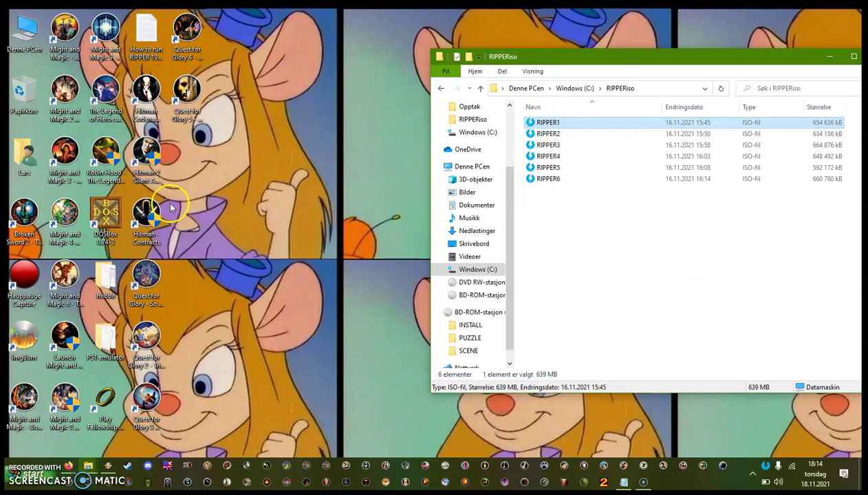
Step: Launch DOSBox and arrange its console and status windows so the prompt and the RIPPERiso folder are both visible
left_click(107, 218)
double_click(108, 219)
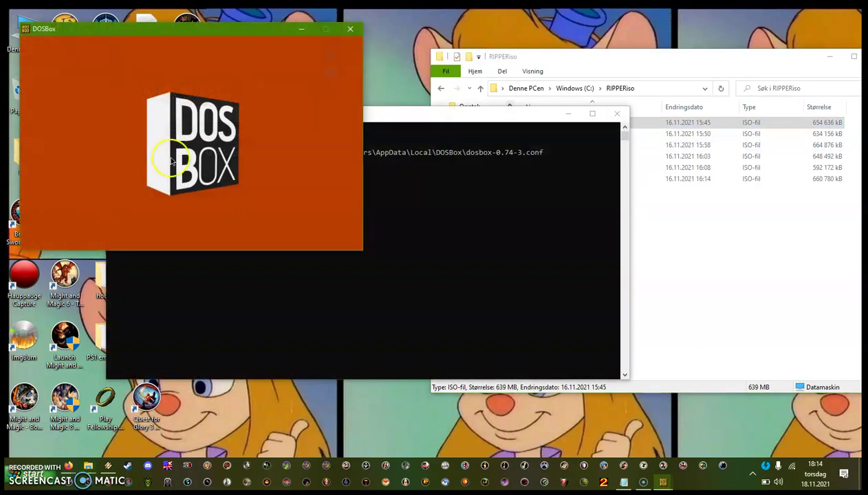
left_click_drag(396, 121, 288, 190)
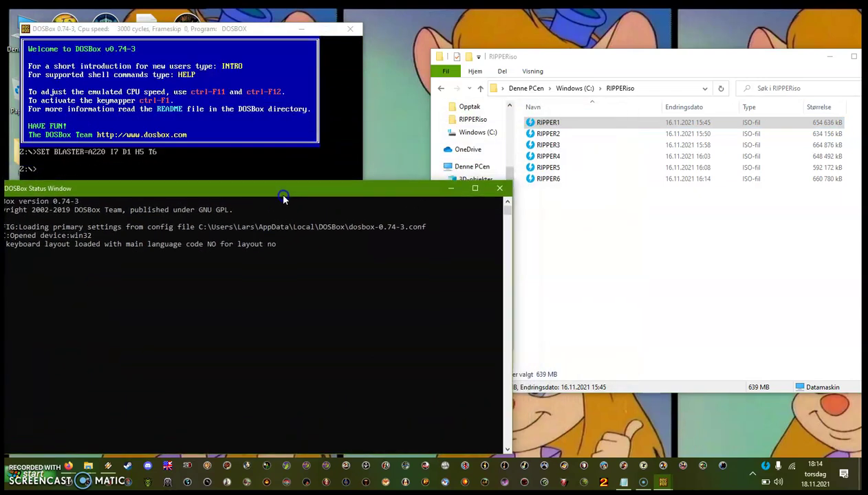
left_click(177, 36)
left_click_drag(175, 37, 332, 53)
left_click_drag(140, 192, 223, 251)
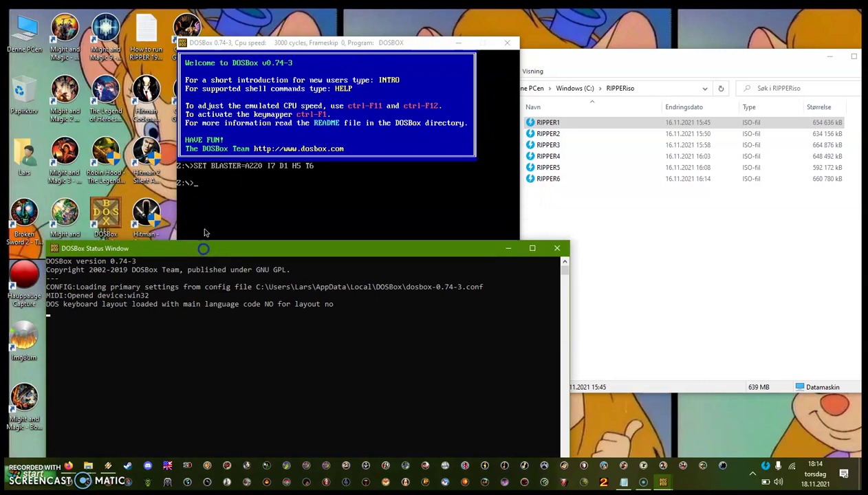
left_click(212, 188)
left_click_drag(227, 43, 132, 32)
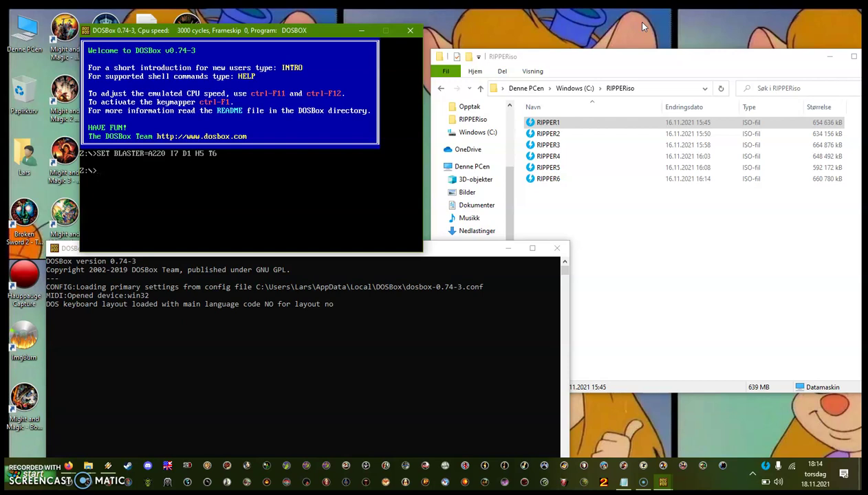
Step: Mount c:\RIPPERiso as drive C in DOSBox and switch to that drive
left_click(647, 90)
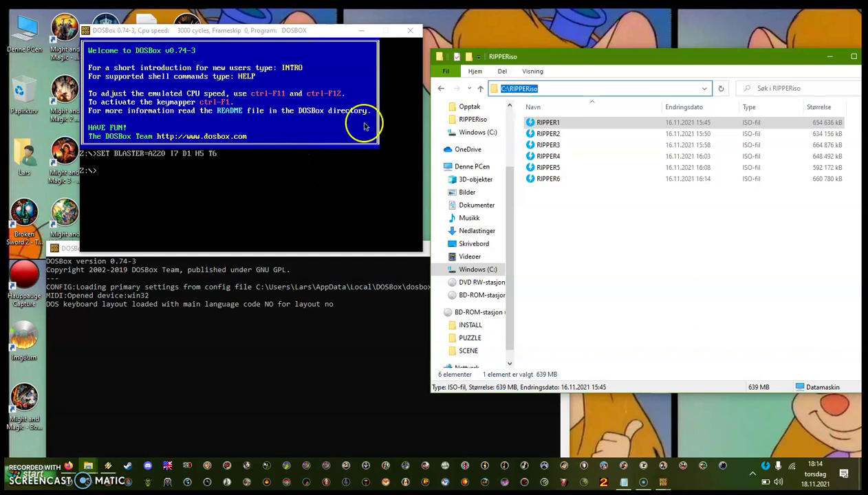
left_click(295, 159)
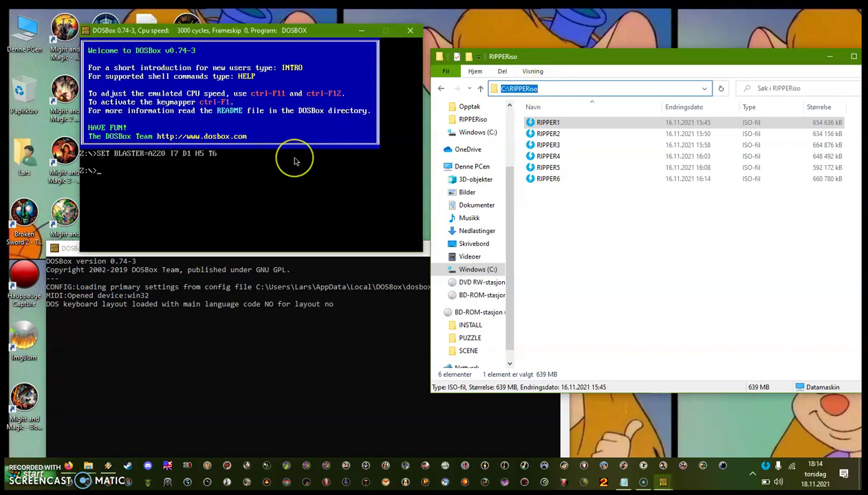
type("mo")
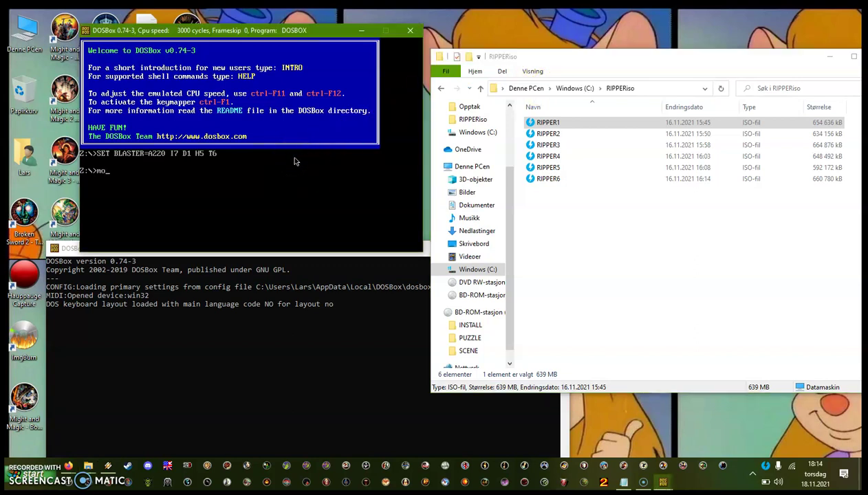
type("unt c c:\\RIPPERiso")
key("Return")
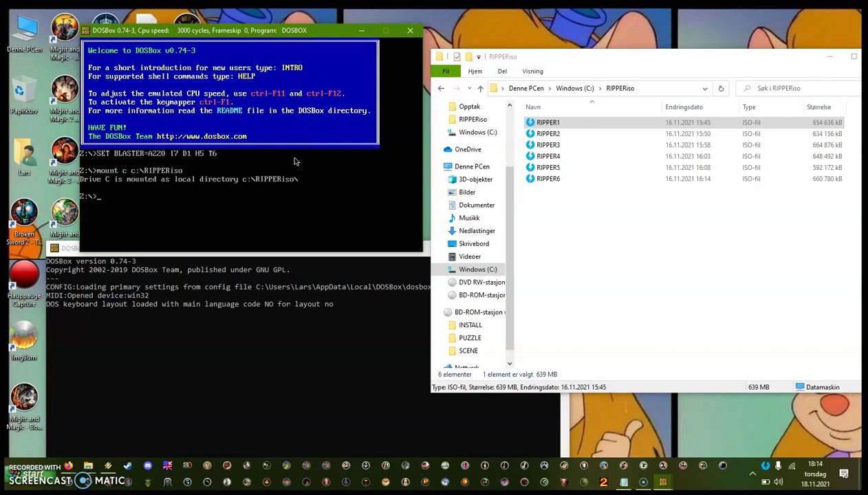
type("c:")
key("Return")
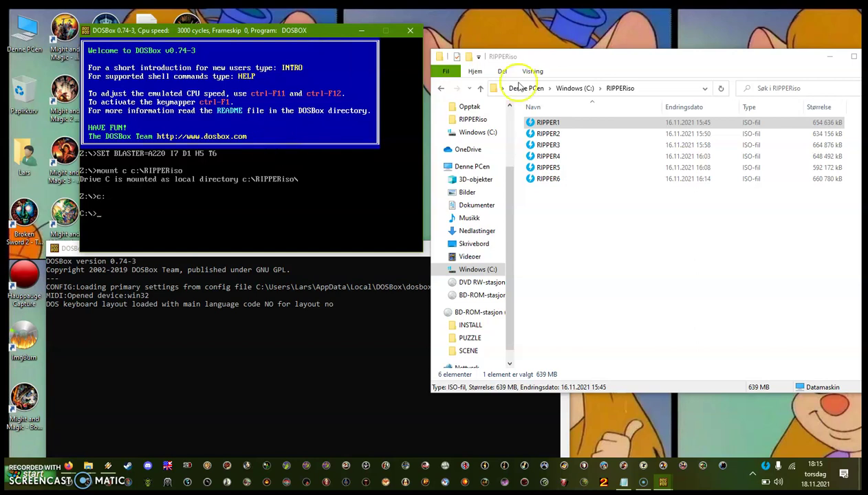
Step: Check the RIPPER1 disc's drive letter in Denne PCen and use imgmount to mount RIPPER1.iso through RIPPER6.iso as drive E with -t cdrom
type("imgmount")
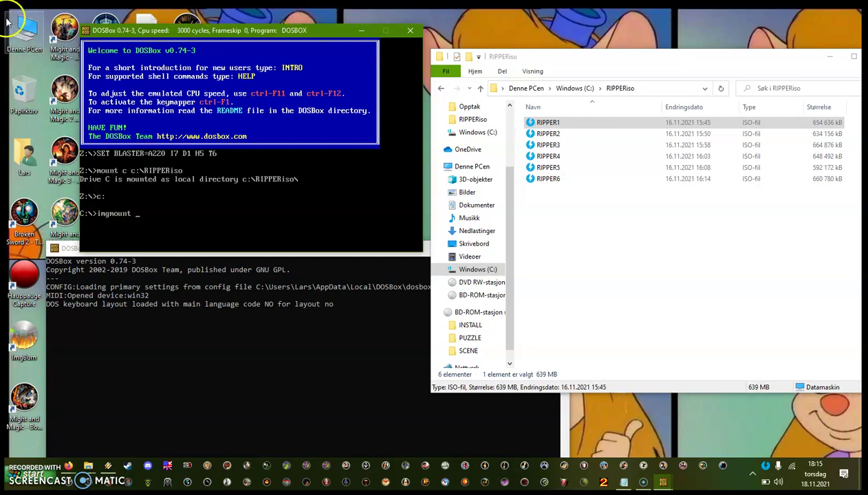
double_click(26, 29)
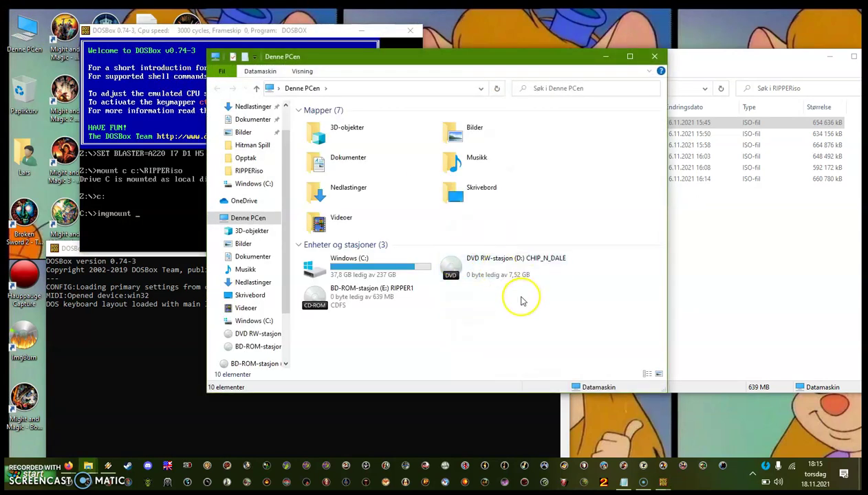
left_click(397, 310)
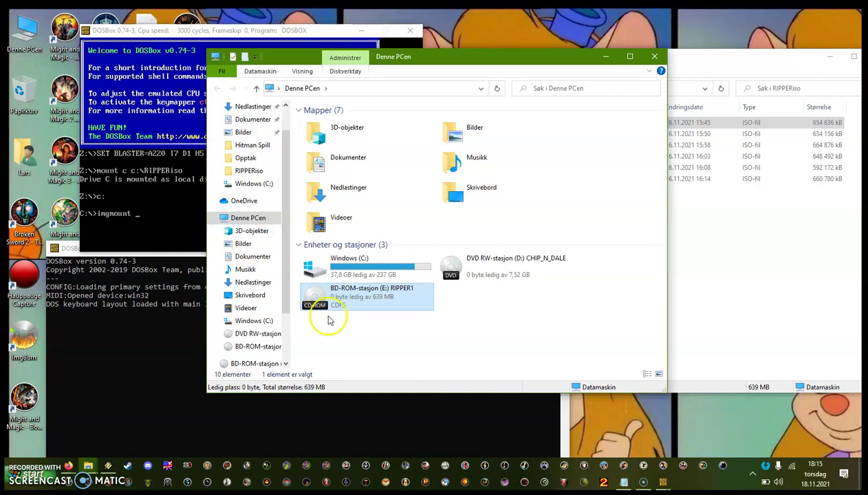
left_click(605, 55)
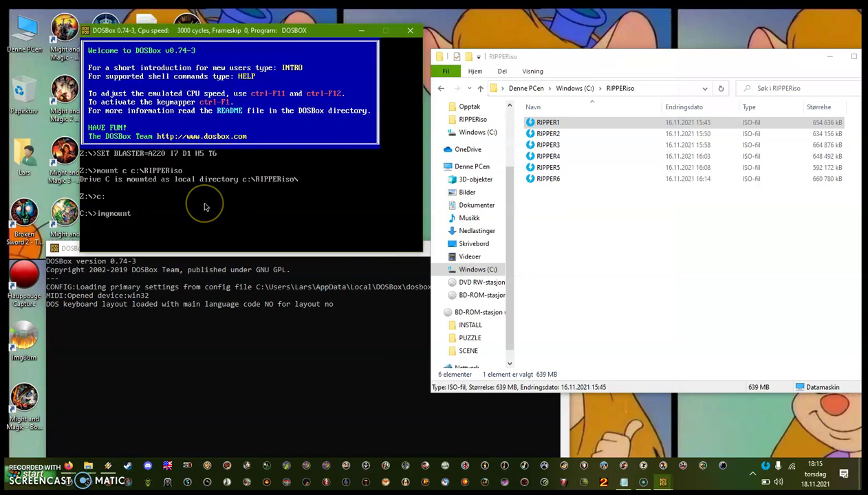
type("e RIPPER1")
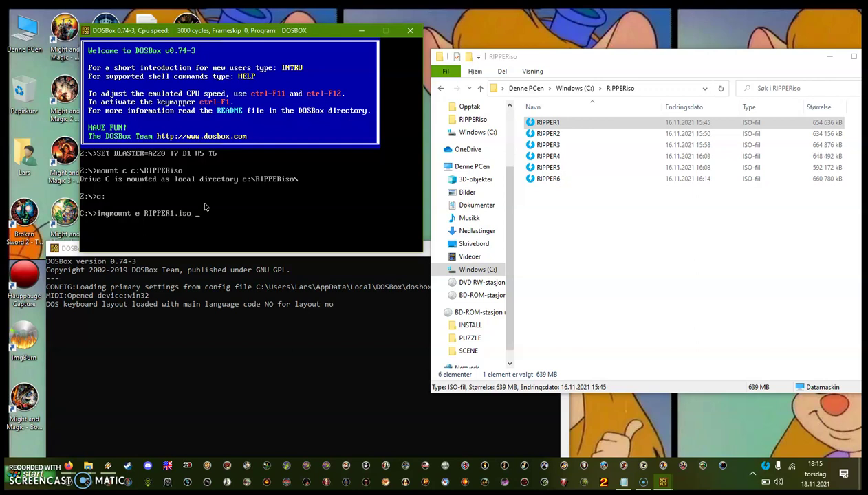
type(".iso RIPPER2.iso RIPPEr")
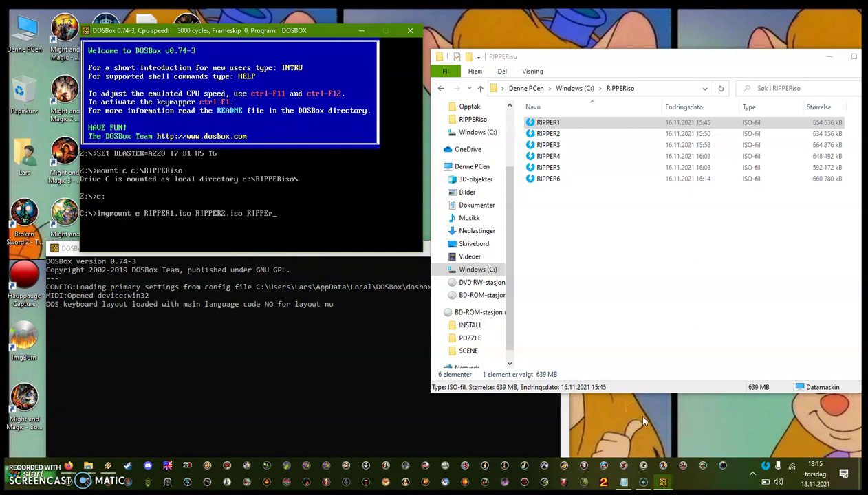
key("BackSpace")
type("R3.iso RIPPER4.iso RIPPER5.iso RIPPER")
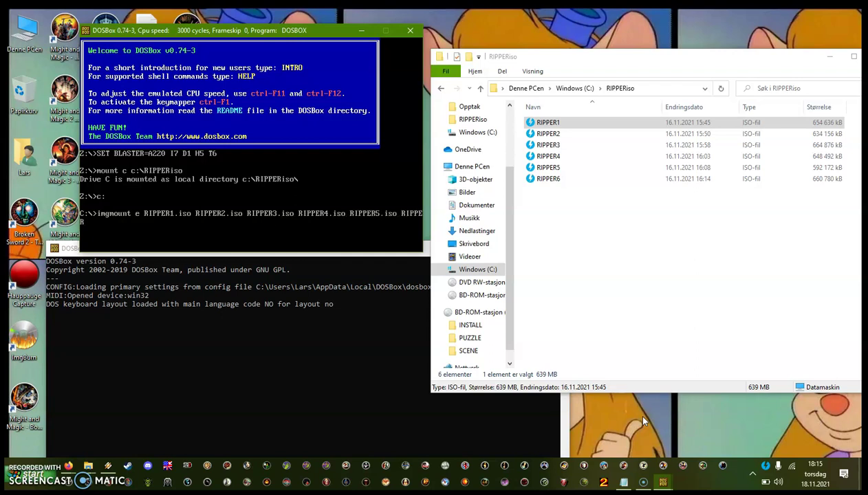
type("6.iso -t cdrom")
key("Return")
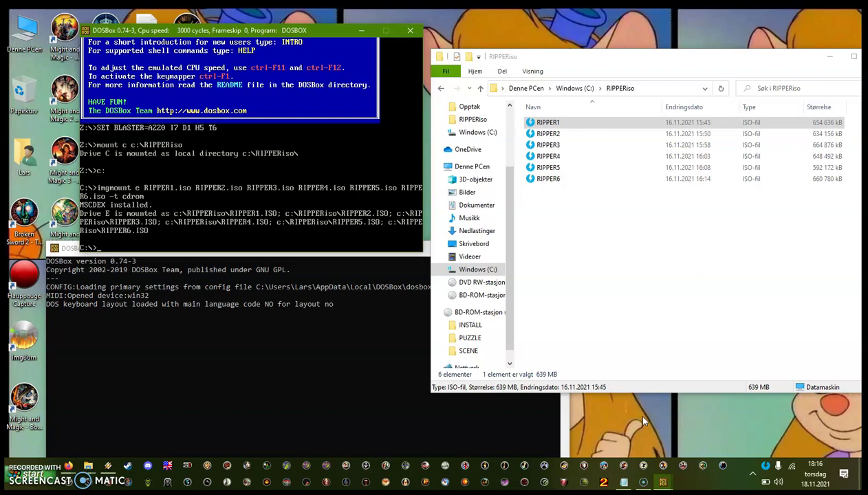
Step: Switch to drive E in DOSBox and run the install program
left_click(646, 357)
left_click(621, 418)
type("e:")
key("Return")
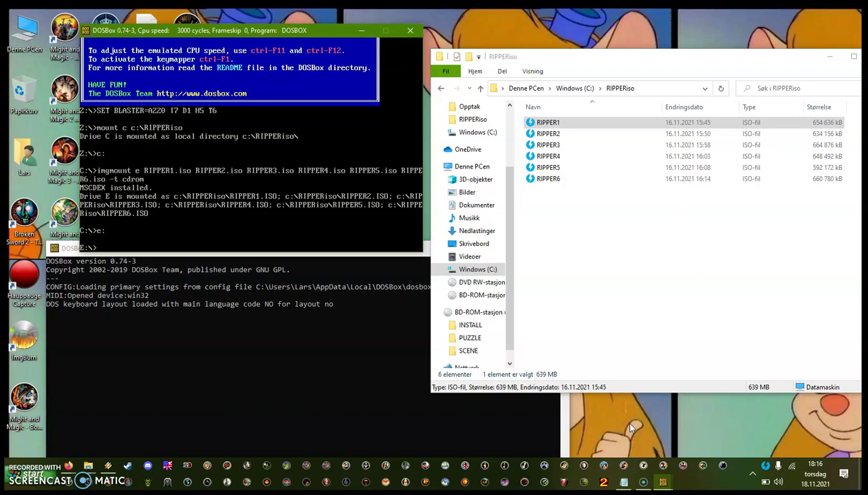
type("nstall")
key("Return")
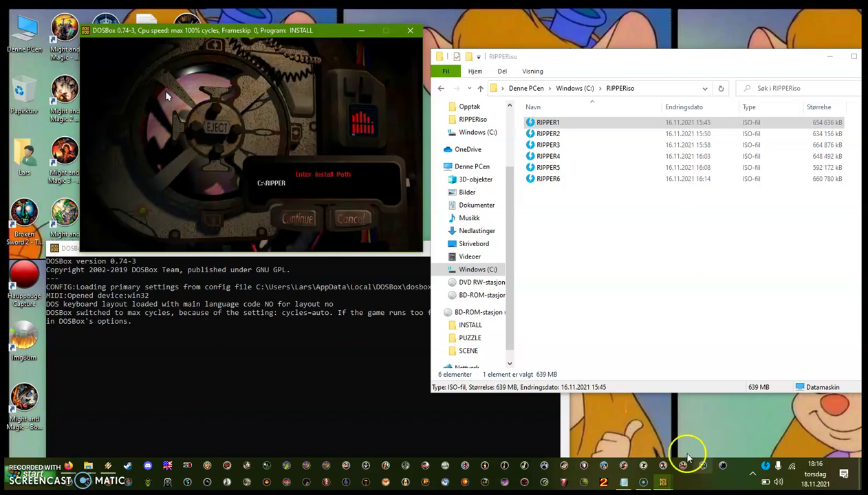
Step: Install the game to C:\RIPPER and continue to the sound setup
left_click(252, 142)
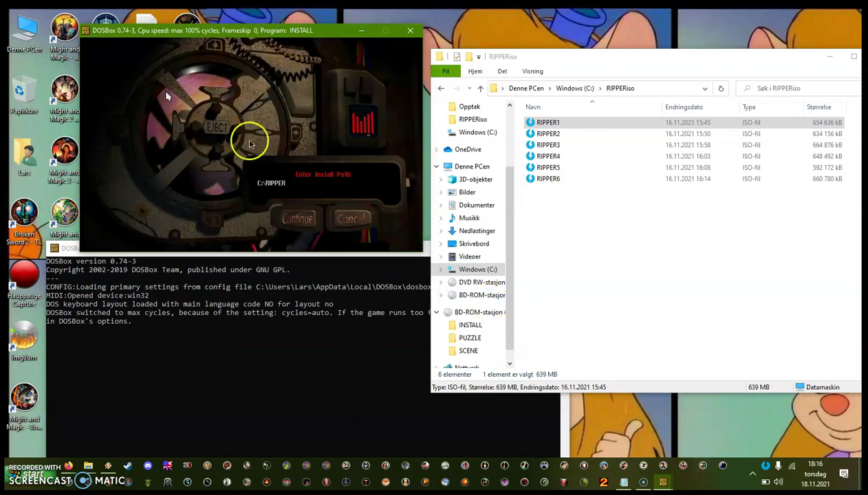
left_click(293, 220)
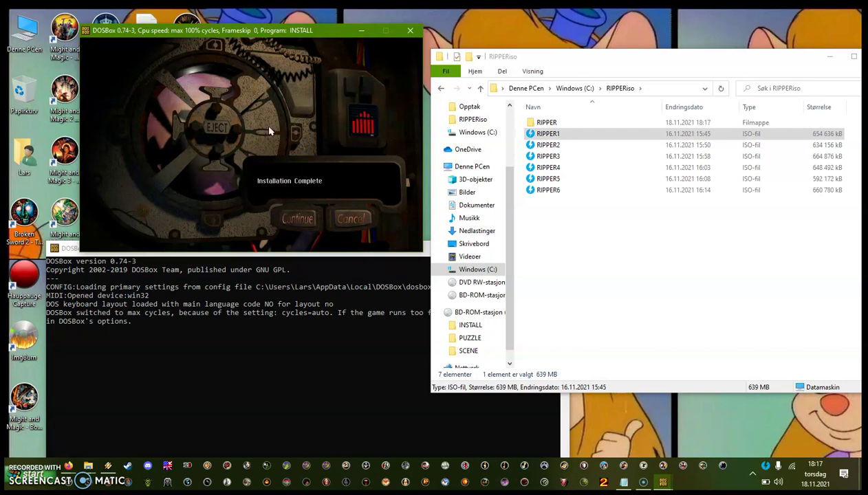
left_click(295, 217)
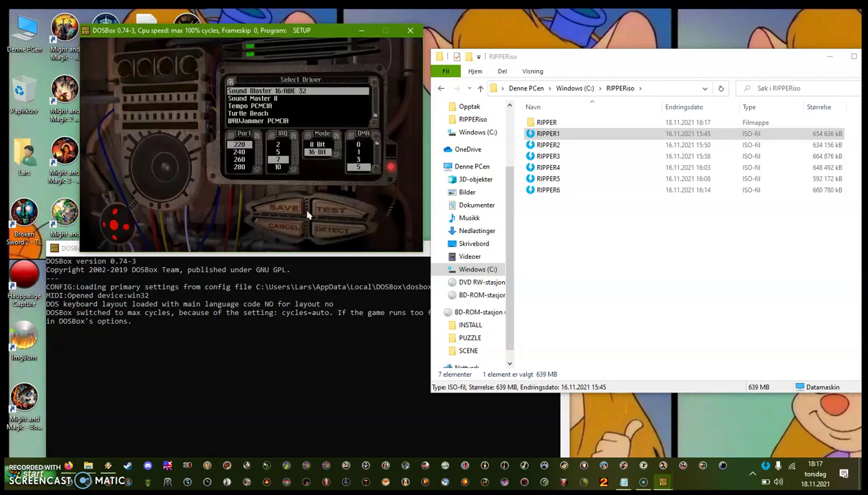
Step: Test the Sound Blaster 16/AWE 32 driver and save the sound settings
left_click(328, 213)
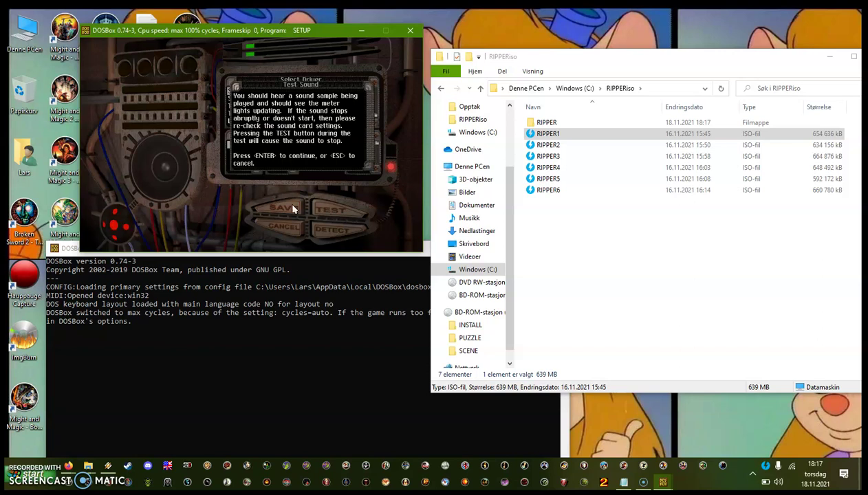
key("Return")
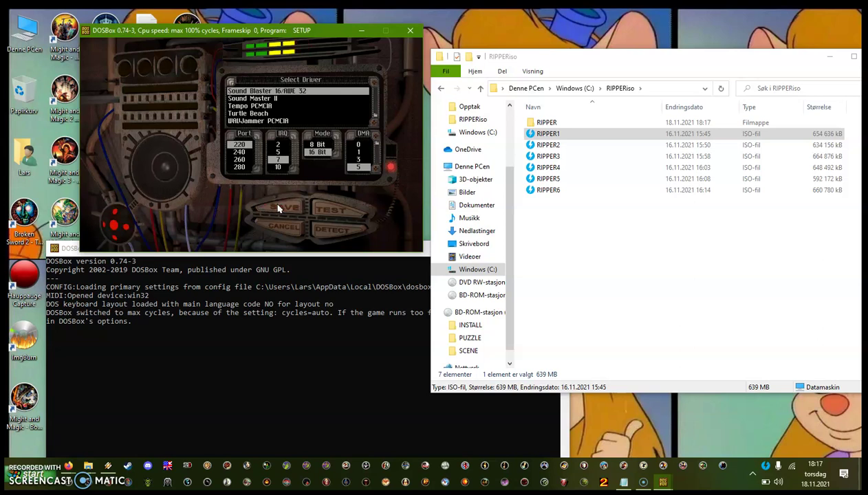
left_click(278, 208)
Step: Save the Hi Res FULL cinematic mode with a CD read size of 32768, and run ripper from C:\RIPPER
left_click(259, 170)
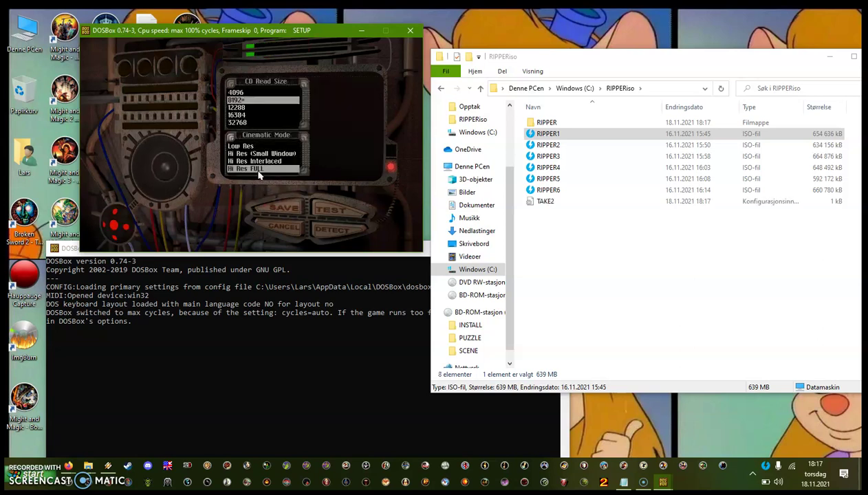
left_click(242, 124)
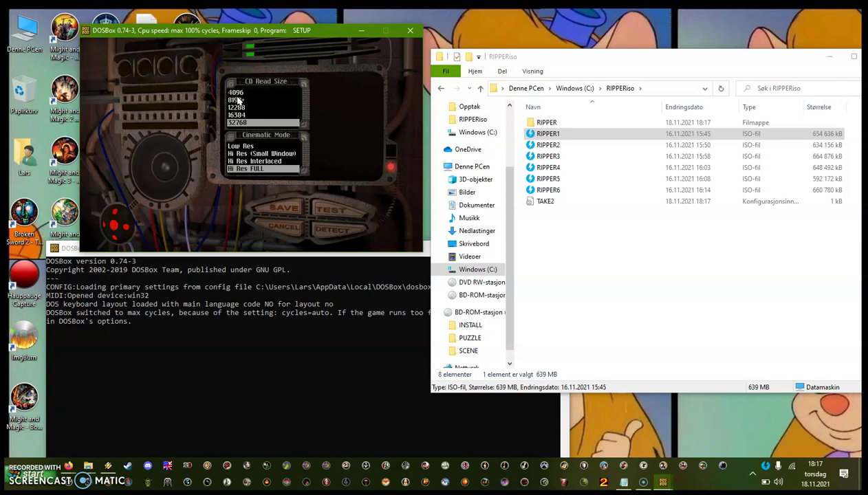
left_click(289, 214)
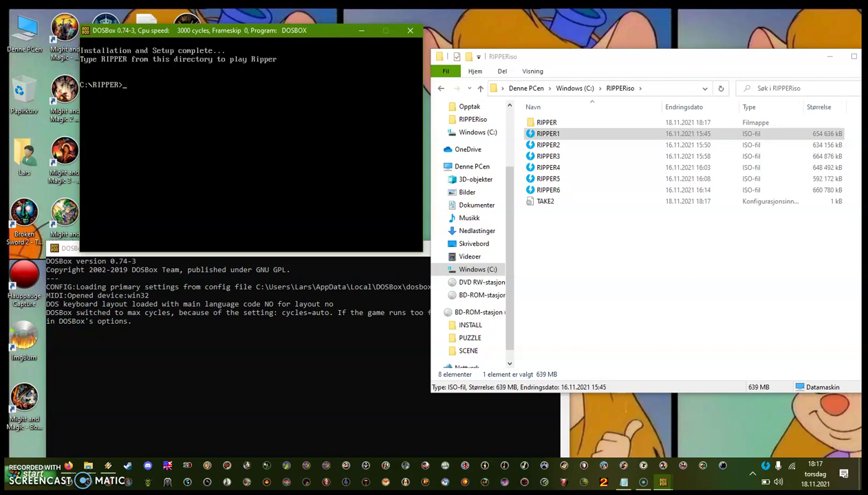
type("ripper")
key("Return")
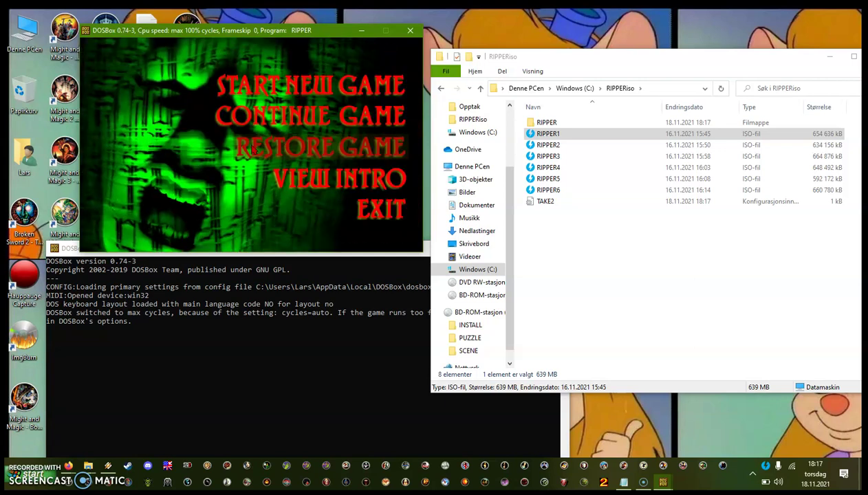
Step: Lower the computer's playback volume to a quiet level while the game's main menu is open
key("XF86AudioRaiseVolume")
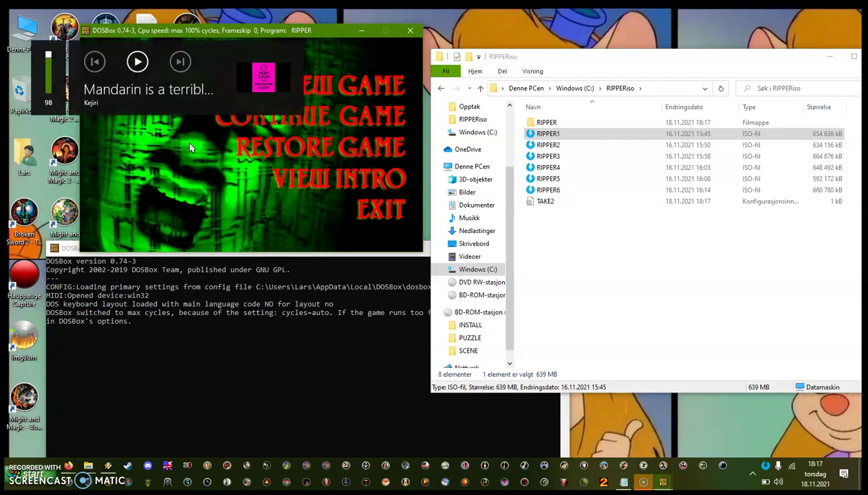
key("XF86AudioLowerVolume")
key("XF86AudioLowerVolume")
key("XF86AudioLowerVolume")
key("XF86AudioLowerVolume")
key("XF86AudioLowerVolume")
key("XF86AudioLowerVolume")
key("XF86AudioLowerVolume")
key("XF86AudioLowerVolume")
key("XF86AudioLowerVolume")
key("XF86AudioLowerVolume")
key("XF86AudioLowerVolume")
key("XF86AudioLowerVolume")
key("XF86AudioLowerVolume")
key("XF86AudioLowerVolume")
key("XF86AudioLowerVolume")
key("XF86AudioLowerVolume")
key("XF86AudioLowerVolume")
key("XF86AudioLowerVolume")
key("XF86AudioLowerVolume")
key("XF86AudioLowerVolume")
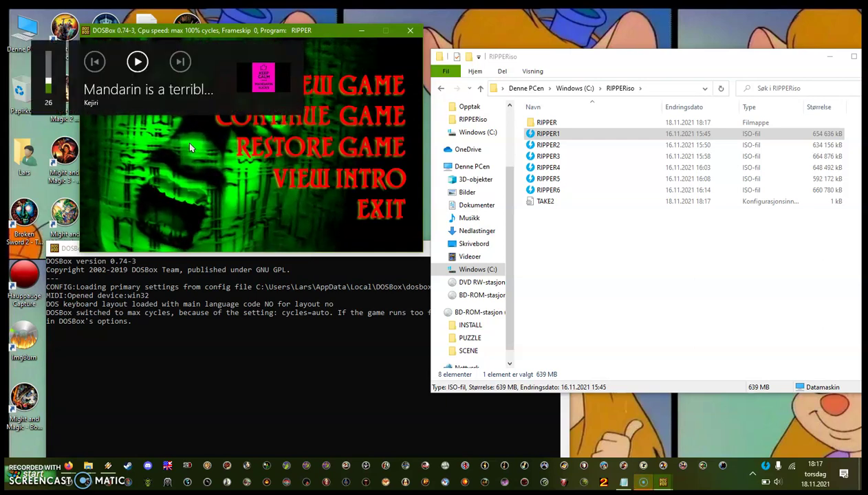
key("XF86AudioLowerVolume")
key("XF86AudioLowerVolume")
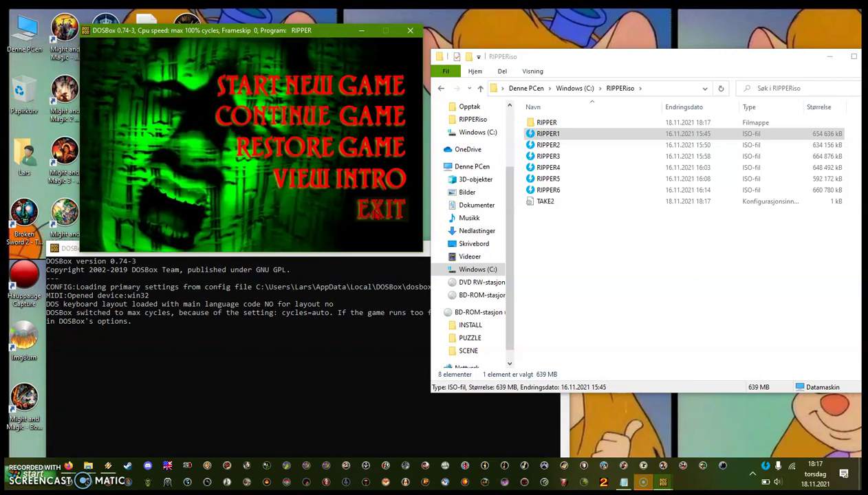
key("XF86AudioLowerVolume")
key("XF86AudioLowerVolume")
key("XF86AudioLowerVolume")
key("XF86AudioLowerVolume")
key("XF86AudioLowerVolume")
key("XF86AudioLowerVolume")
key("XF86AudioLowerVolume")
key("XF86AudioLowerVolume")
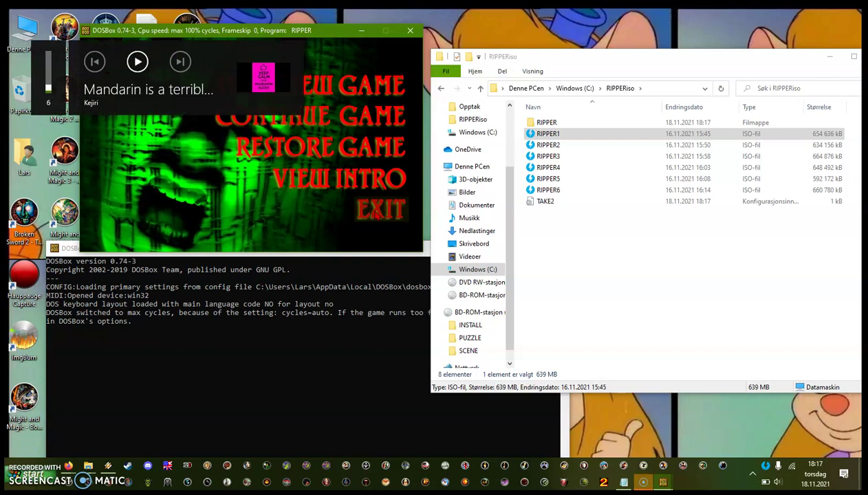
key("XF86AudioRaiseVolume")
key("XF86AudioRaiseVolume")
key("XF86AudioRaiseVolume")
key("XF86AudioRaiseVolume")
key("XF86AudioRaiseVolume")
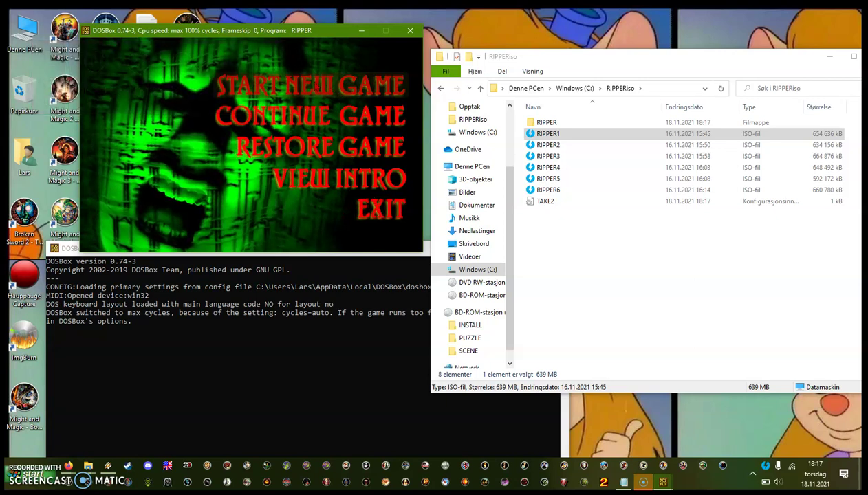
Step: Play the game's opening sequence, release the mouse from the game window and close DOSBox
left_click(252, 146)
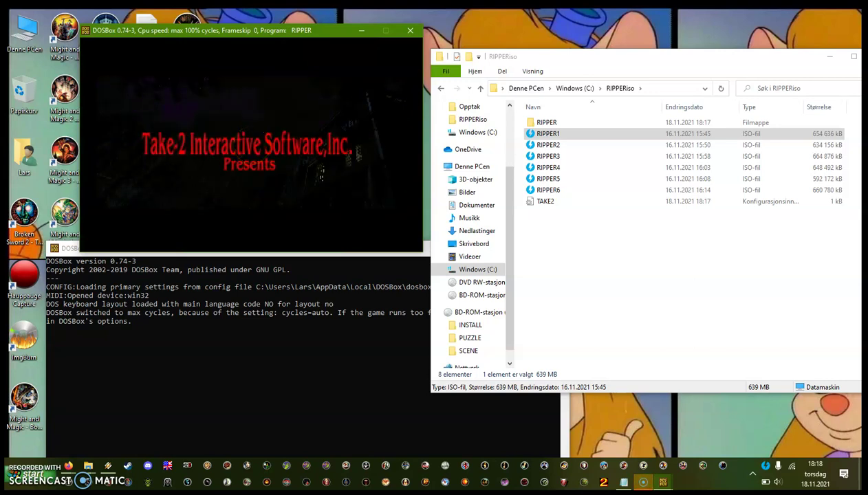
key("super")
left_click_drag(174, 32, 156, 94)
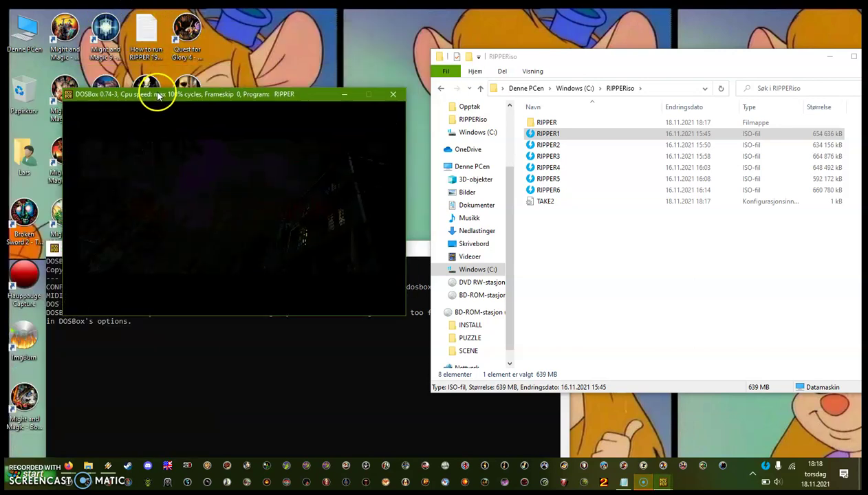
left_click(389, 96)
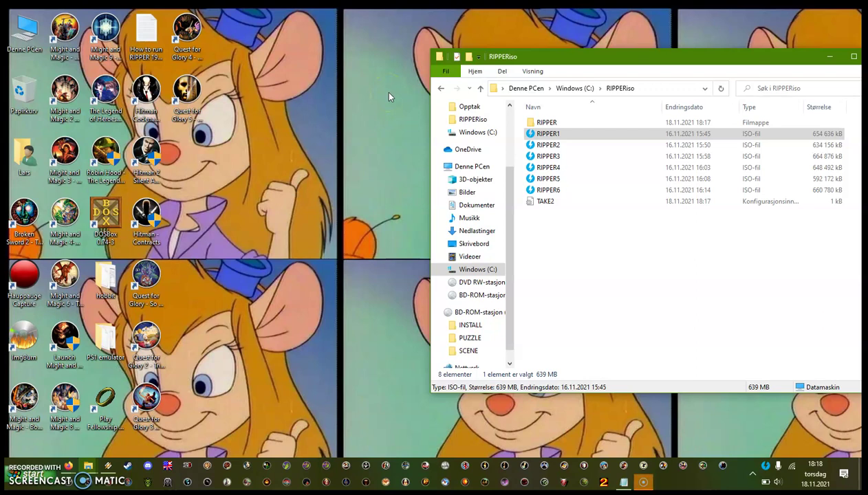
Step: Relaunch DOSBox, mount c:\RIPPERiso as drive C and switch to that drive
left_click(552, 131)
left_click(547, 123)
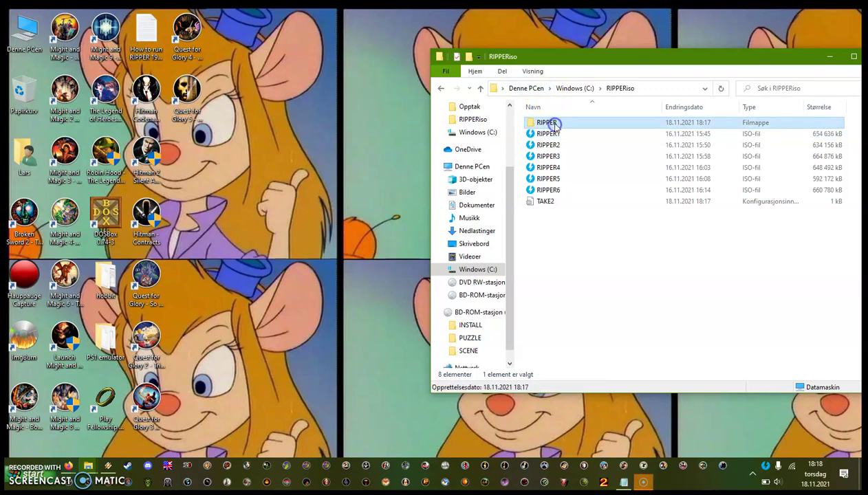
double_click(101, 221)
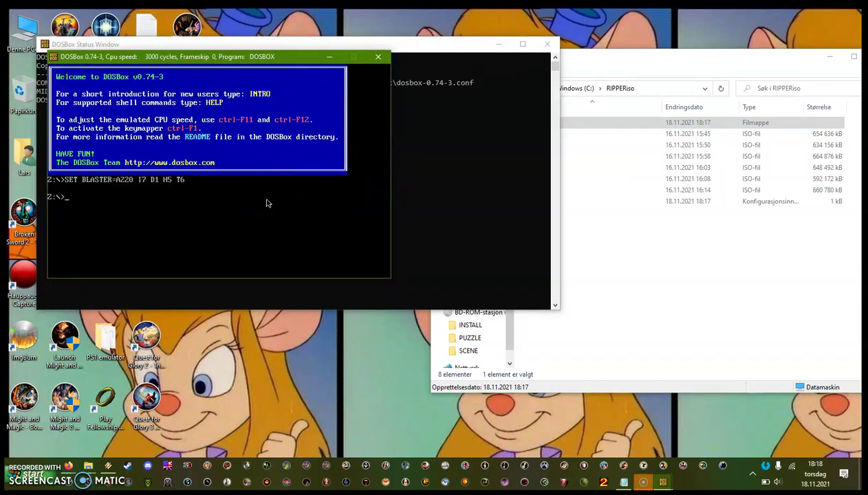
type("mount c c:\\RIPPERiso")
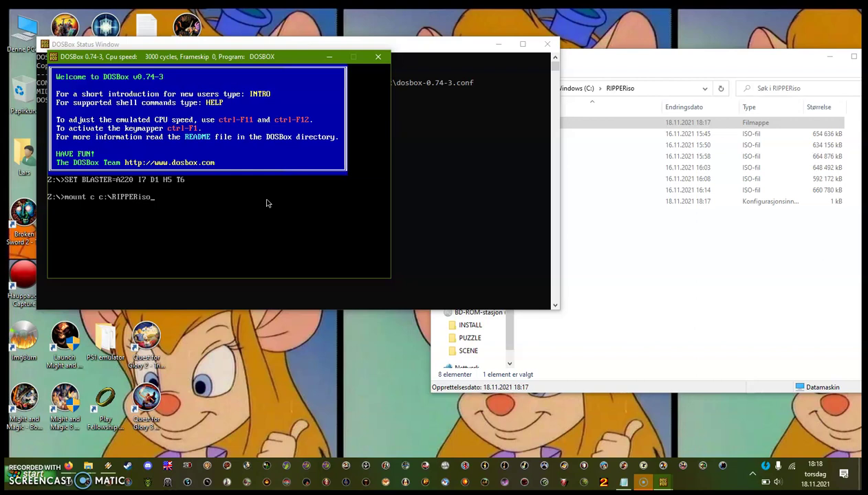
key("Return")
left_click(690, 255)
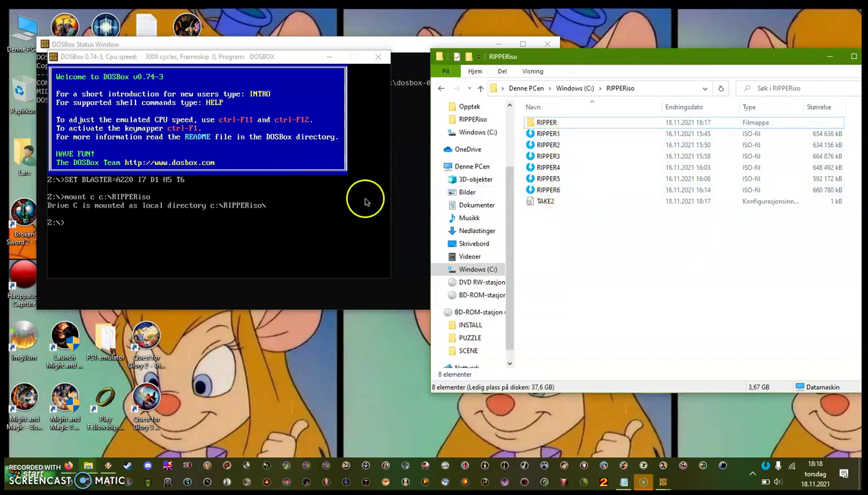
left_click(311, 194)
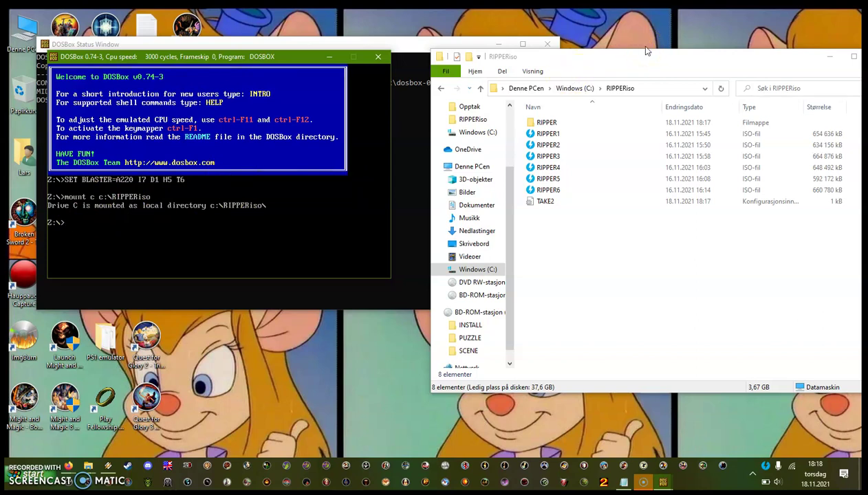
type(":")
key("Return")
Step: Check the RIPPER1 disc's drive letter in Denne PCen and use imgmount to mount RIPPER1.iso through RIPPER6.iso as e with -t cdrom
type("imgmount e:")
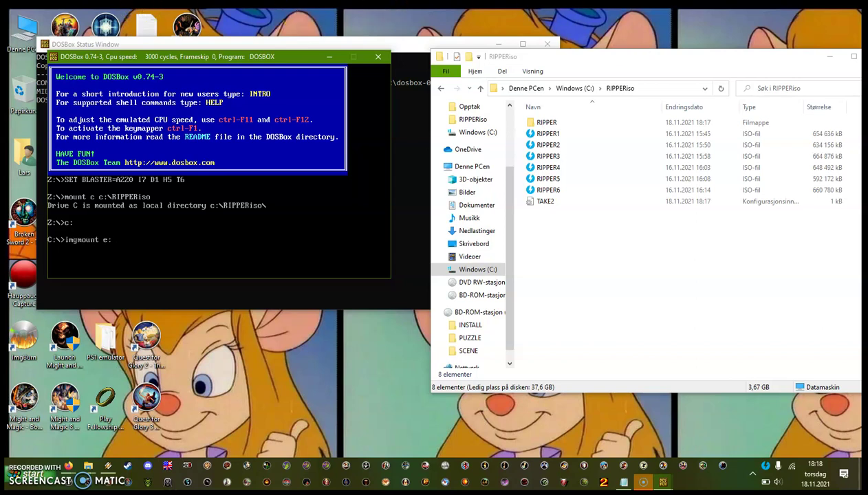
double_click(4, 24)
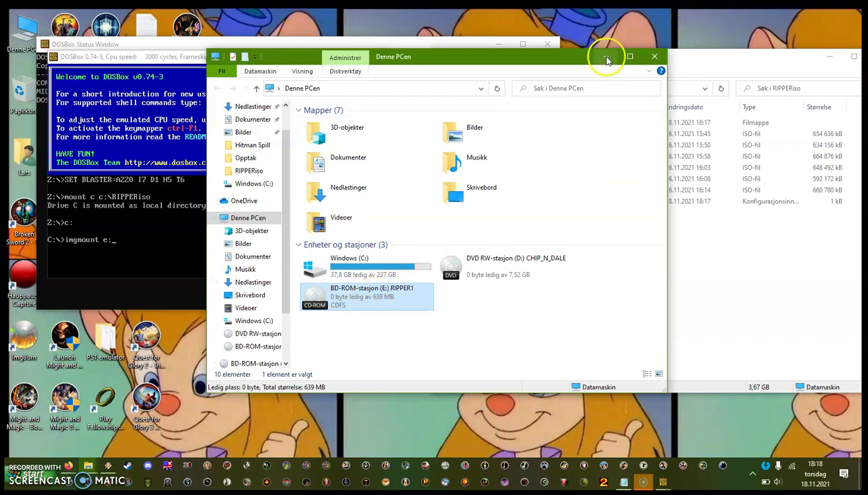
left_click_drag(551, 56, 532, 123)
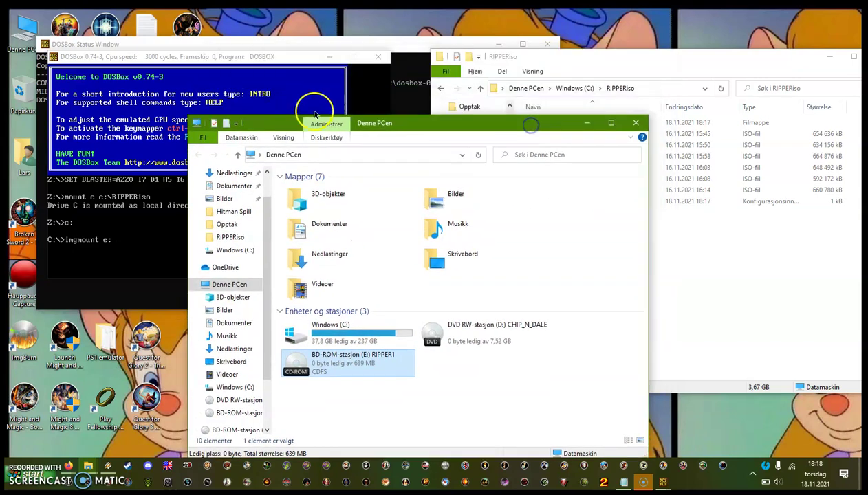
left_click(234, 99)
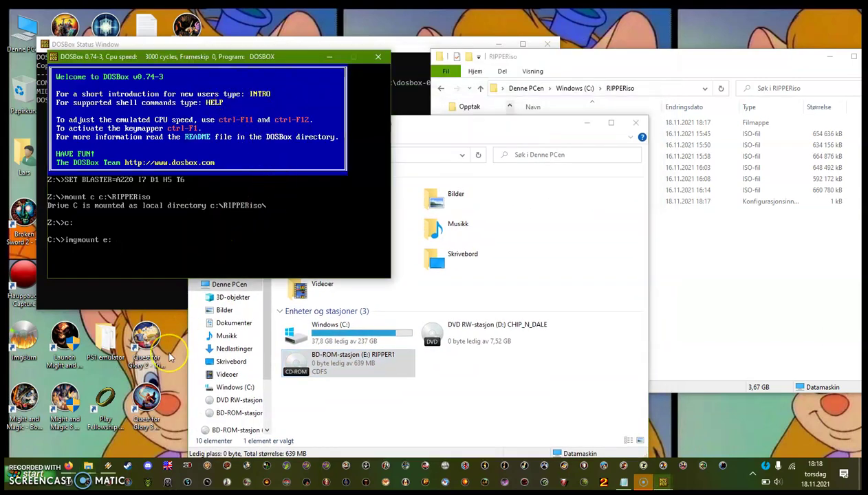
type("imgmount e RIPPER1.is")
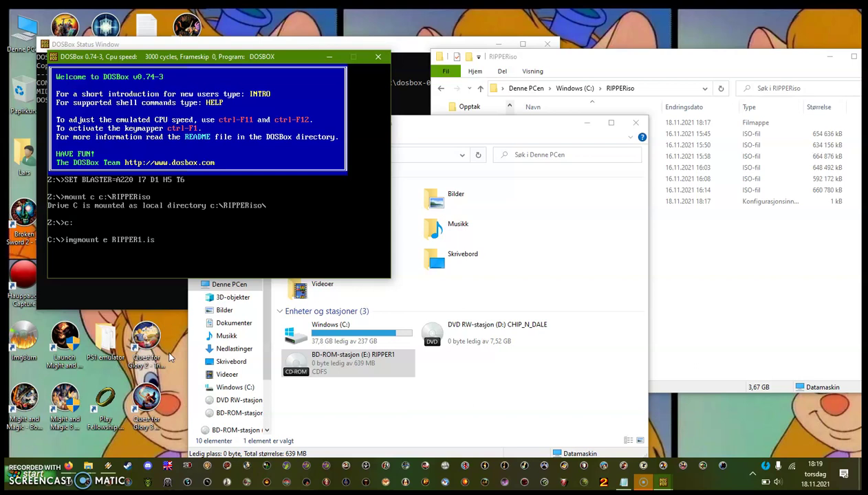
type("o RIPPER2.iso RIPPER3.")
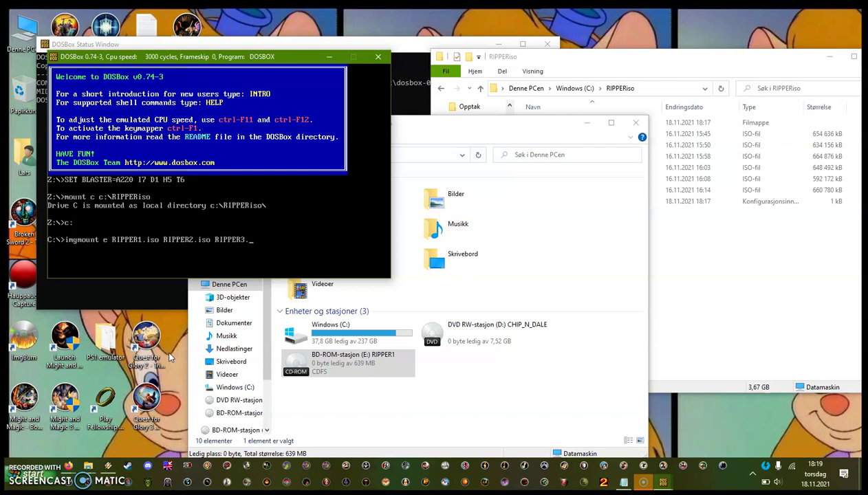
type("iso RIPPER4.iso RIPPER")
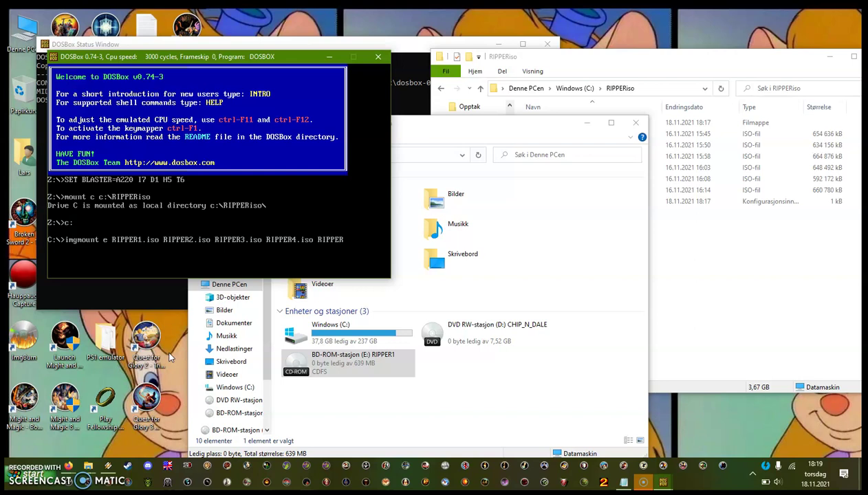
type("5.iso RIPPER6.iso -t cdrom")
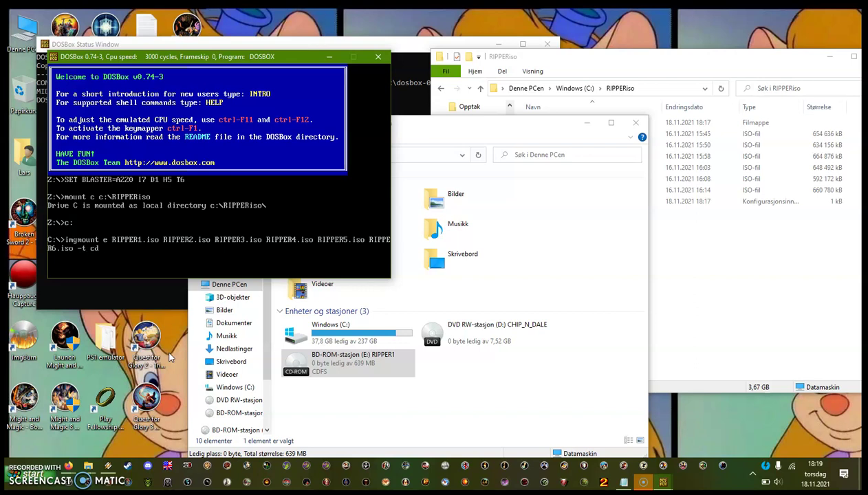
key("Return")
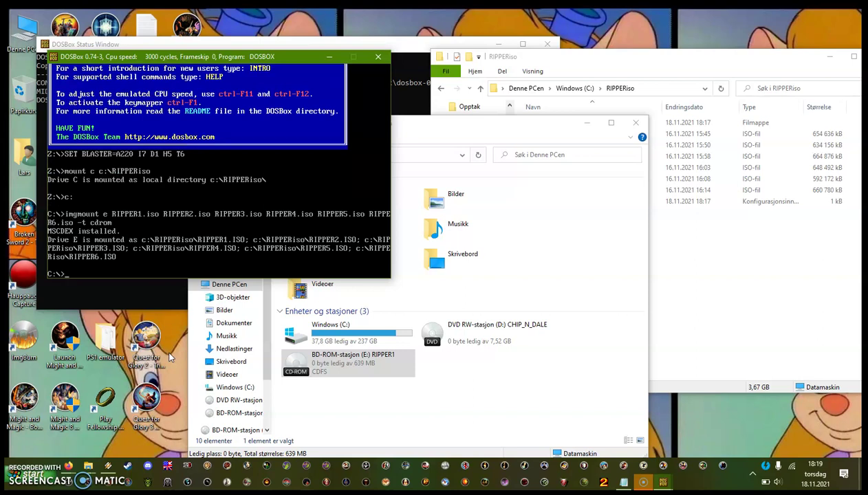
Step: Change to the RIPPER directory on drive C and launch the game with ripper
type("RIPPER")
key("Return")
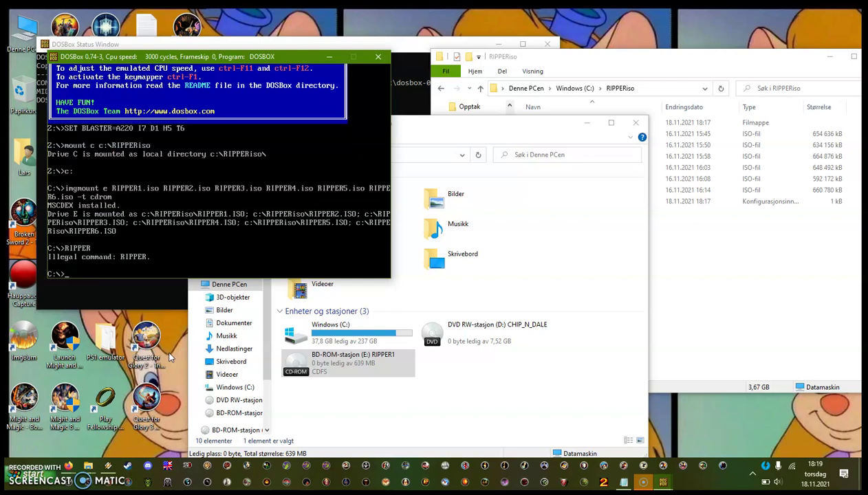
type("cd rom")
key("BackSpace")
type("RIPPER")
key("Return")
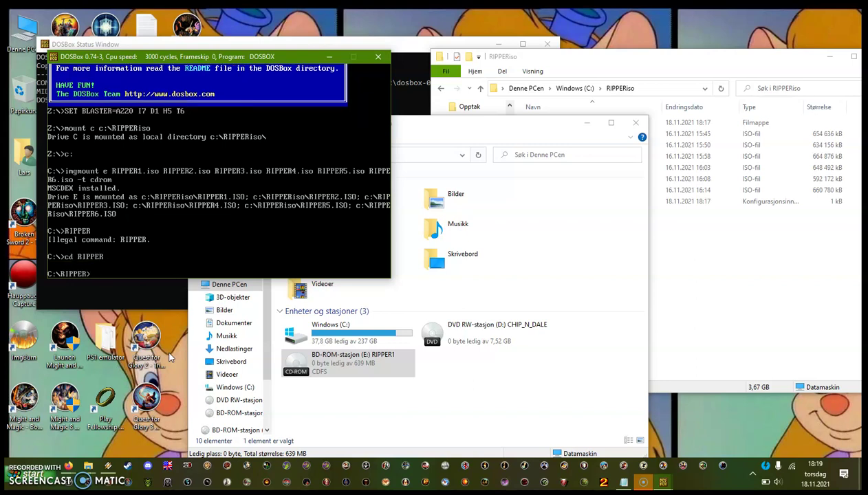
type("ripper")
key("Return")
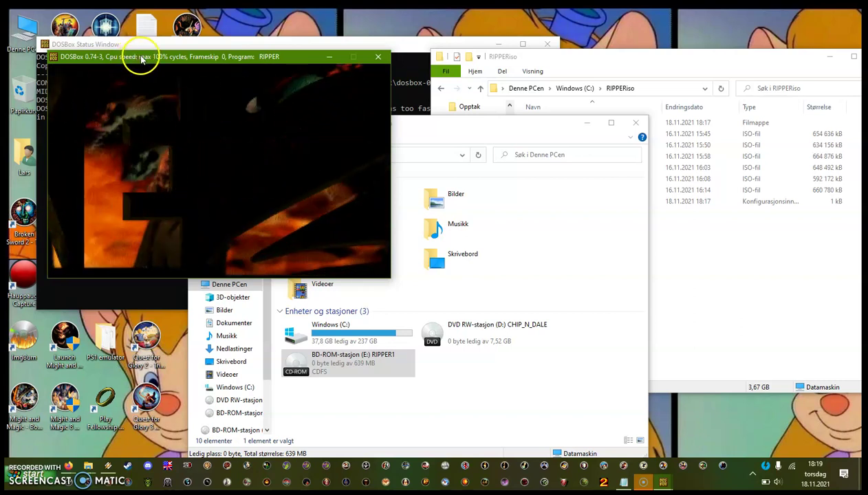
Step: Bring the DOSBox Status Window into view and move the game window aside so both can be watched
left_click_drag(135, 59, 302, 216)
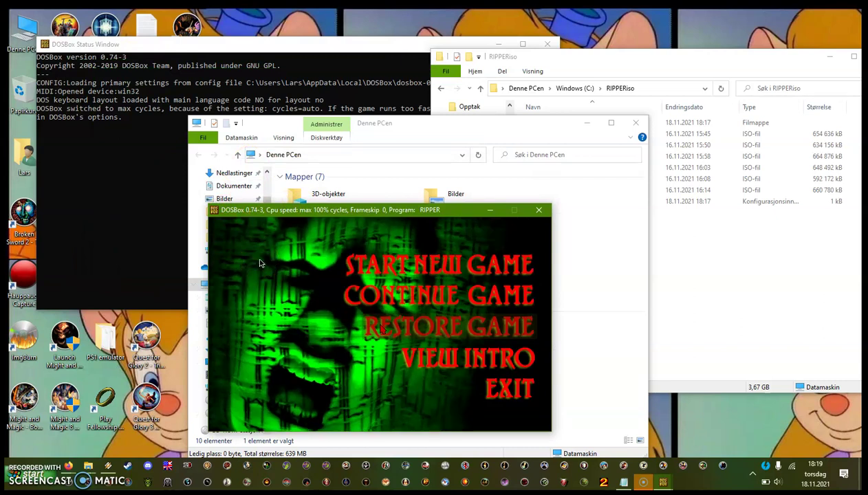
left_click(224, 101)
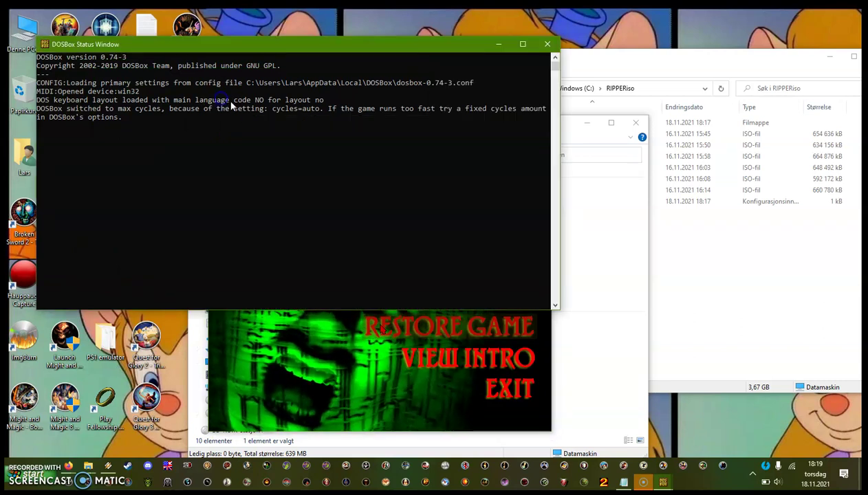
left_click(269, 320)
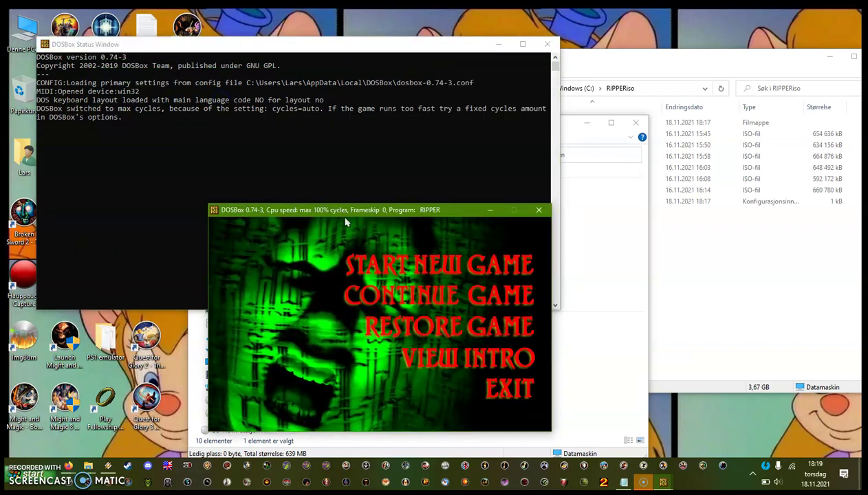
key("super")
left_click_drag(304, 207, 591, 63)
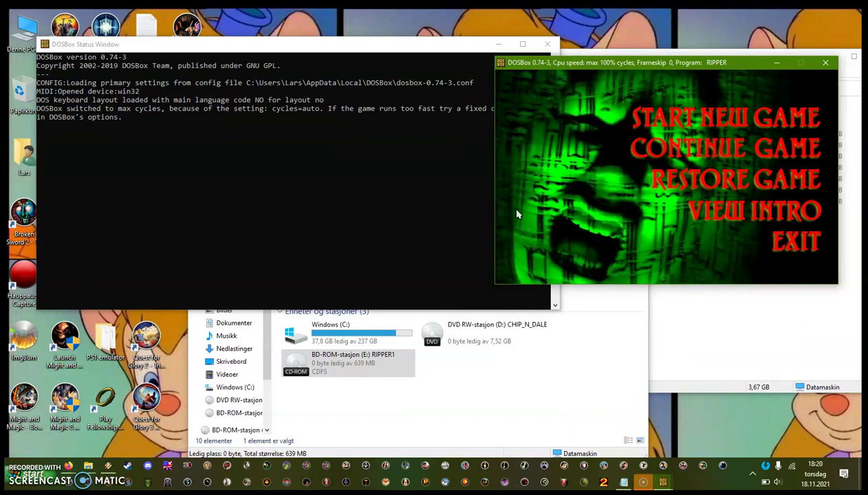
Step: Cycle drive E through the mounted Ripper disc images one after another while the game is running
key("ctrl+F4")
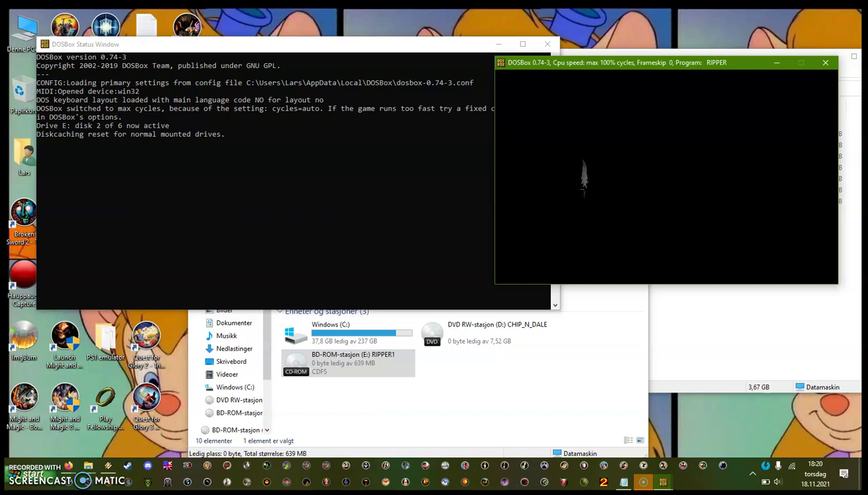
key("ctrl+F4")
key("ctrl+F4")
key("ctrl+F4")
key("ctrl+F4")
key("ctrl+F4")
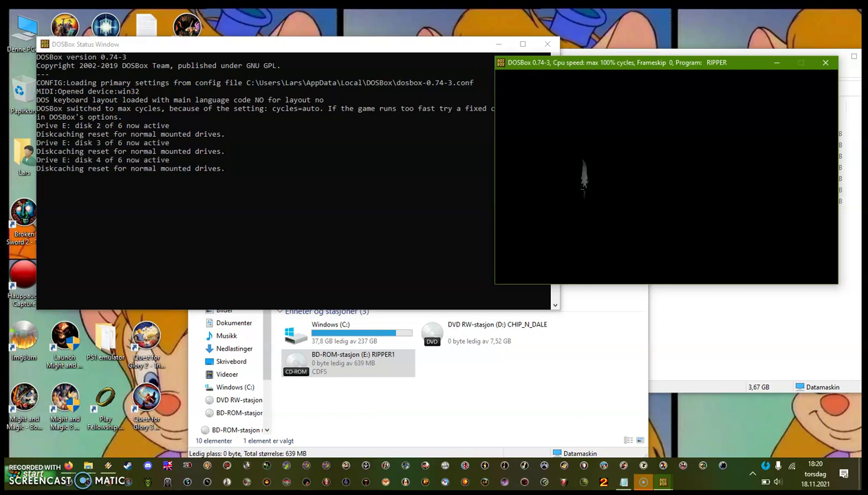
Step: Bring drive E back round to disk 1 in the running game and start Ripper's intro
left_click(666, 172)
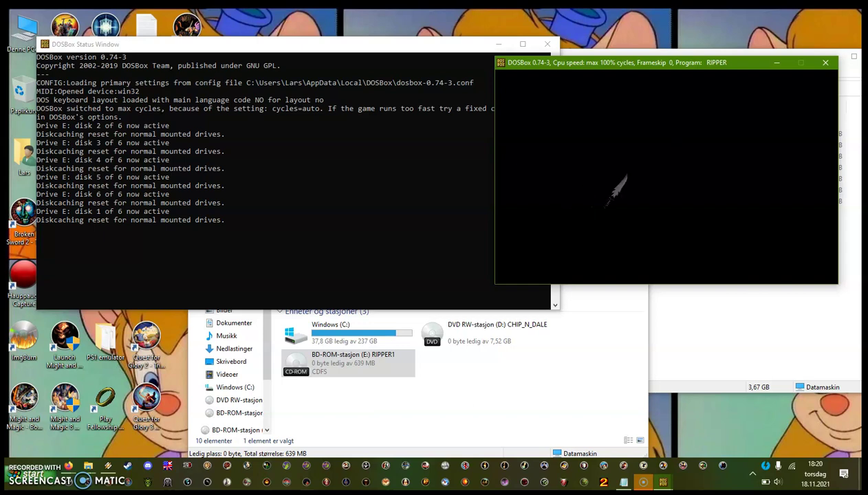
left_click(667, 176)
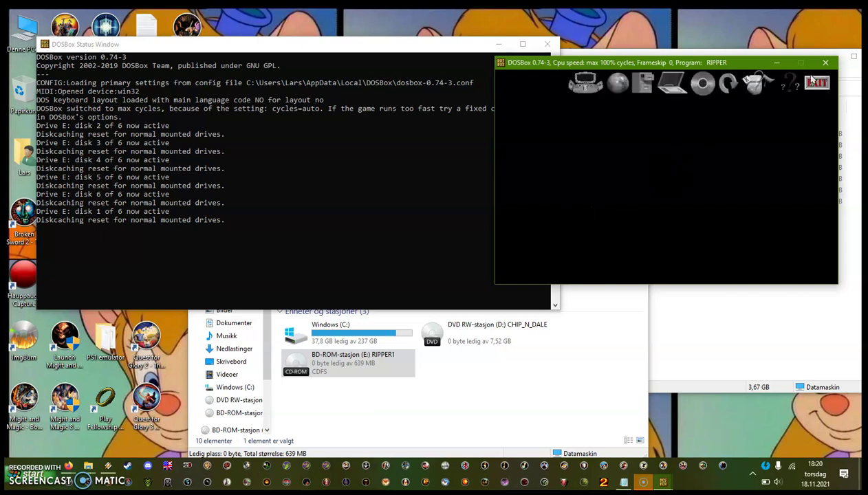
left_click(816, 82)
left_click(665, 179)
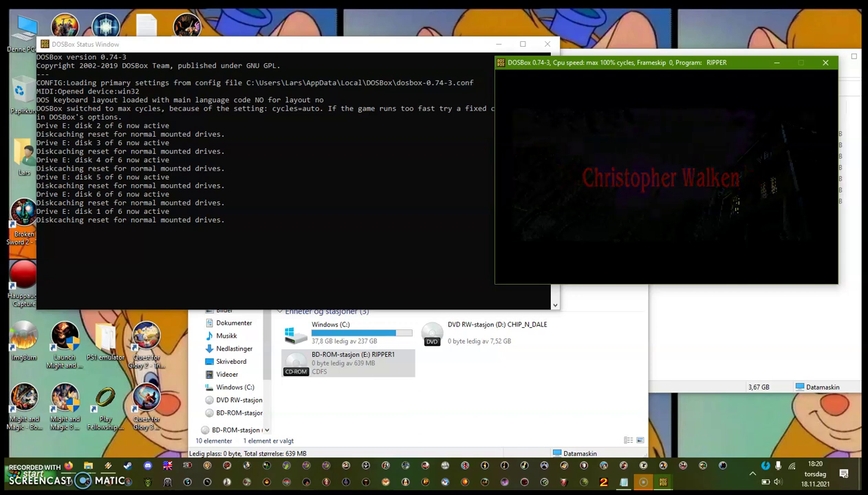
Step: Leave the game window and minimize the RIPPERiso folder window
key("super")
left_click(706, 347)
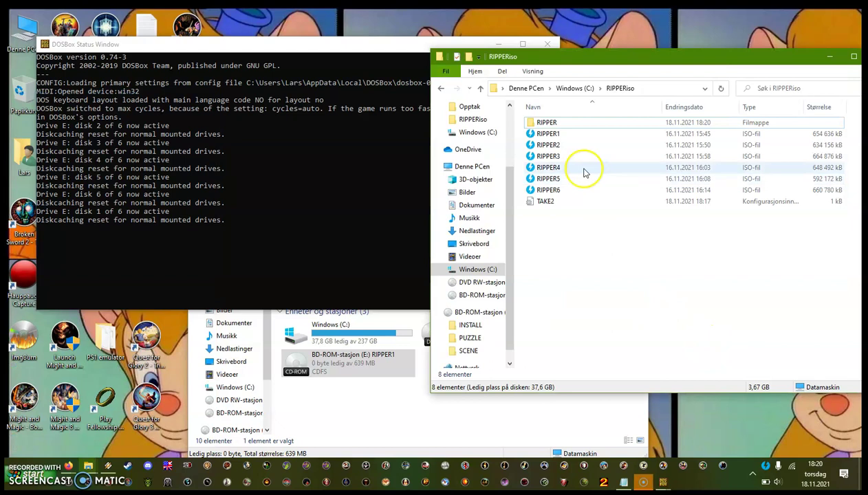
left_click(830, 56)
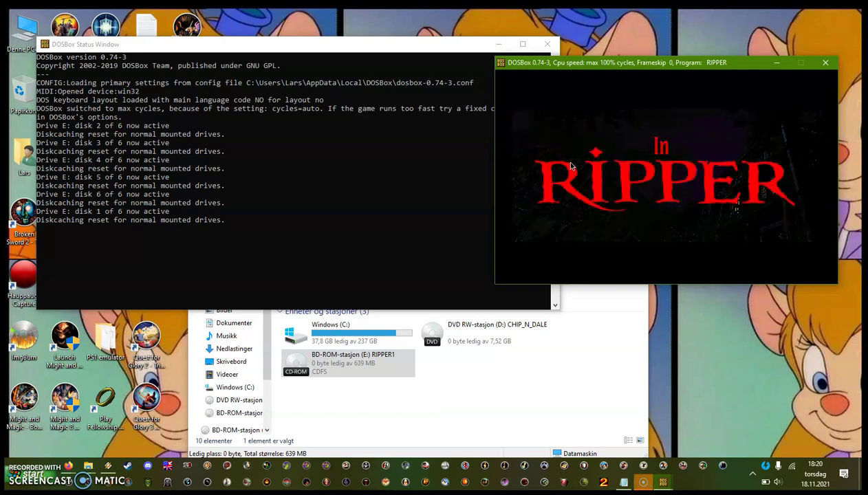
Step: Return to the running game, switch it to full screen and skip the opening scene
left_click(544, 157)
left_click(564, 187)
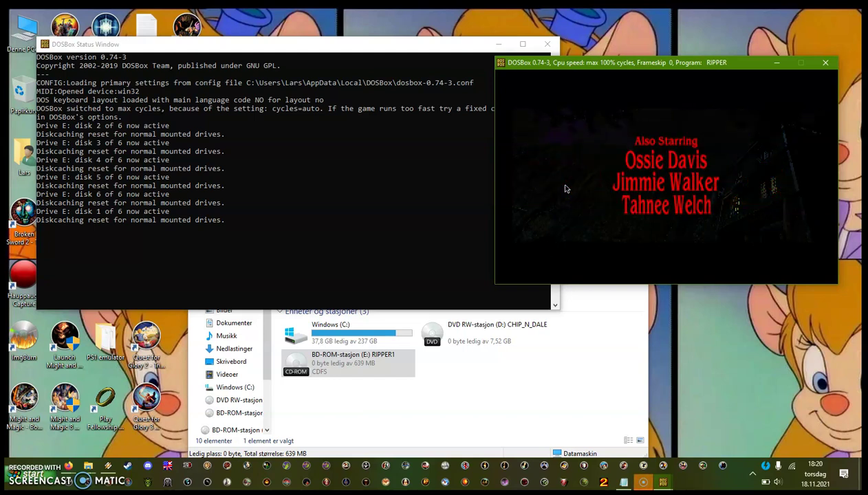
left_click(543, 181)
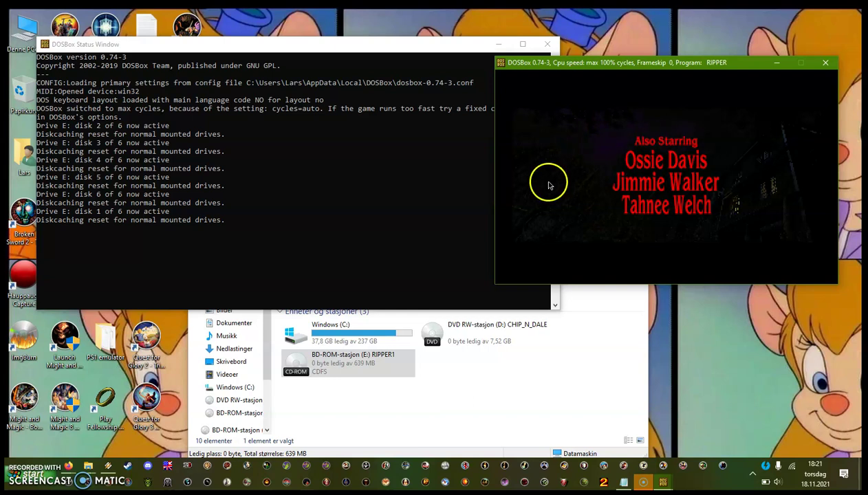
left_click(219, 193)
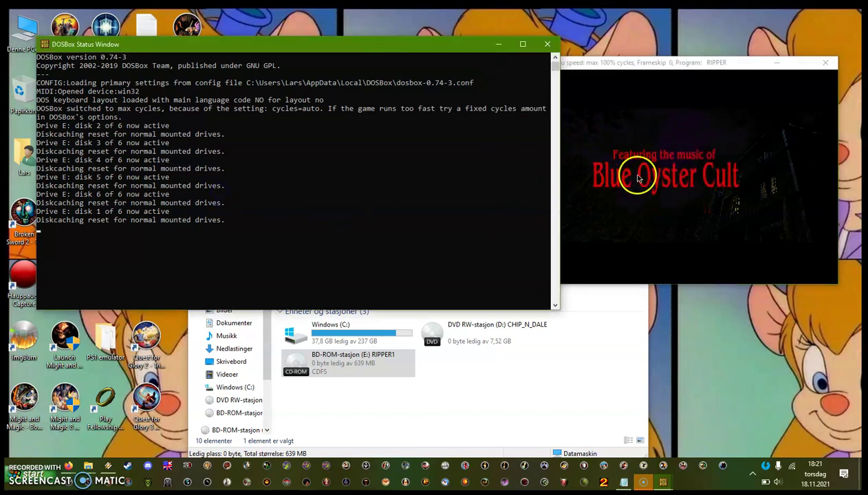
left_click(656, 176)
left_click(176, 116)
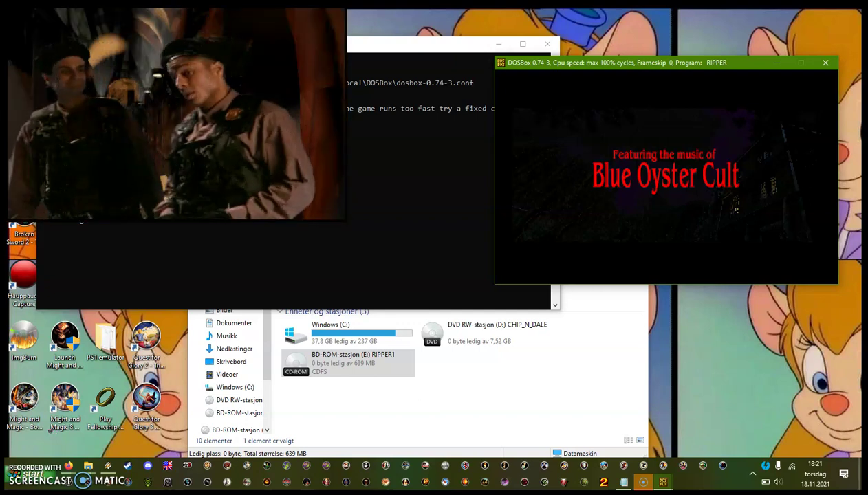
key("Escape")
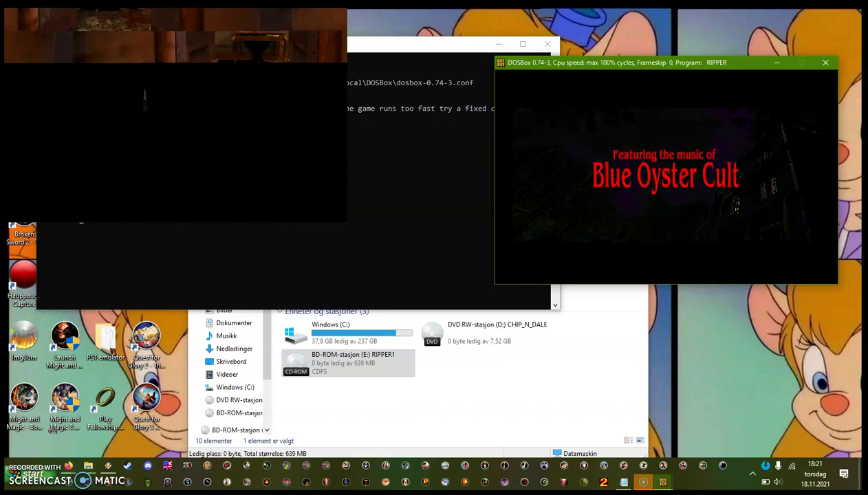
Step: In the game's options, set the video mode to full screen and toggle double buffer, returning to the scene
left_click(262, 22)
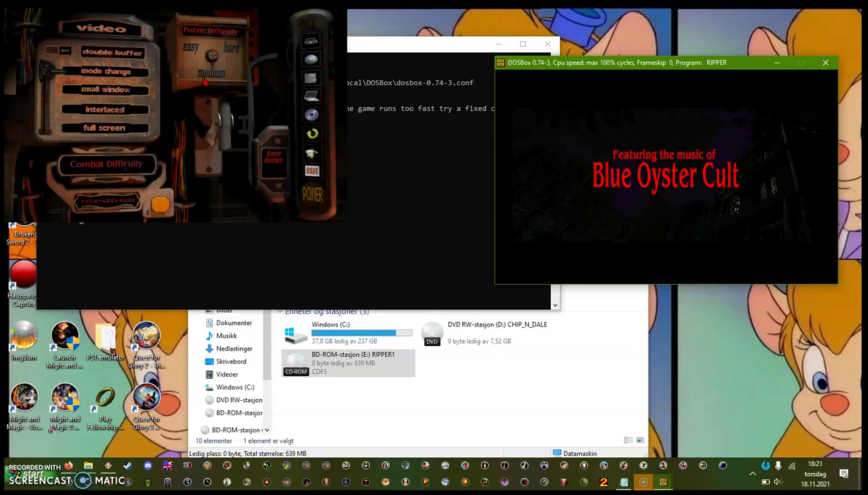
left_click(89, 129)
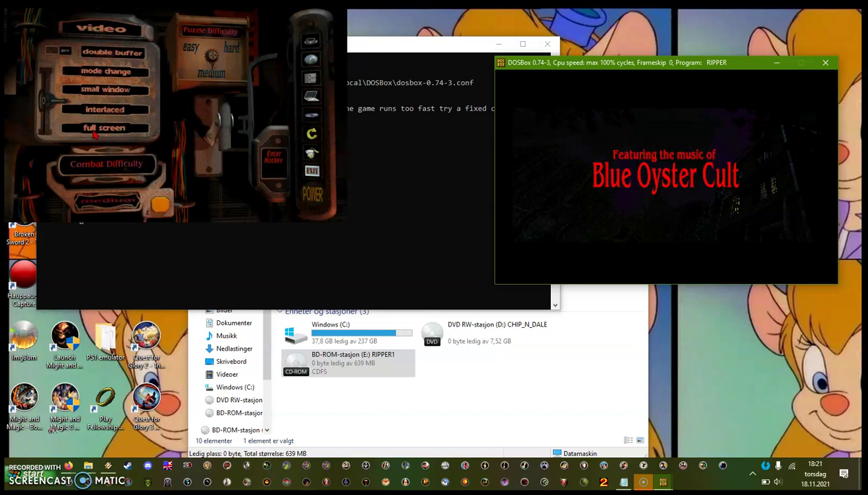
left_click(52, 49)
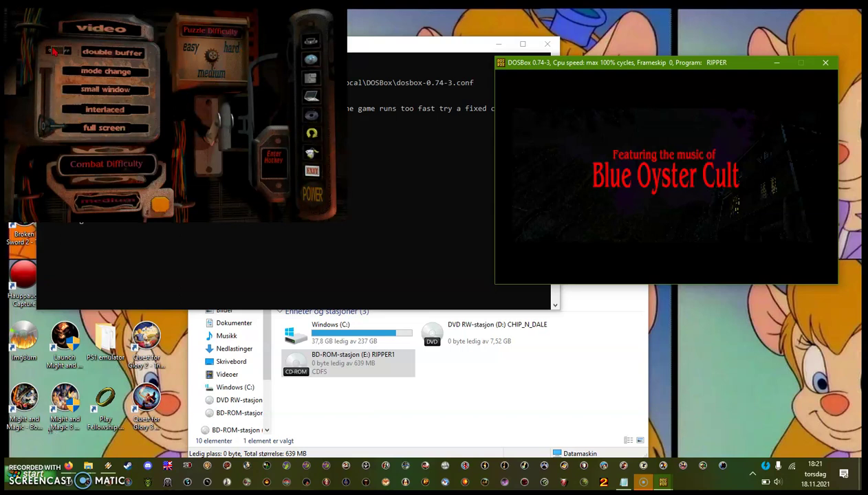
left_click(148, 116)
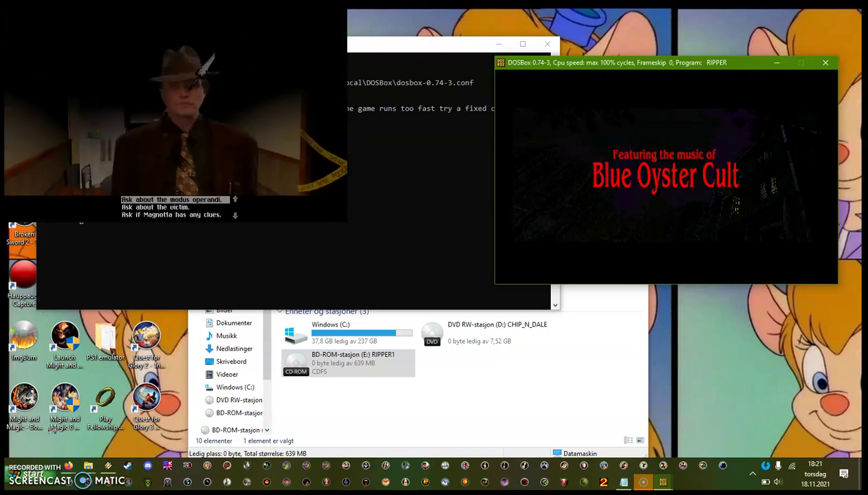
Step: Put the game back in its window and move on from the Magnotta conversation to the murder scene
mouse_move(253, 19)
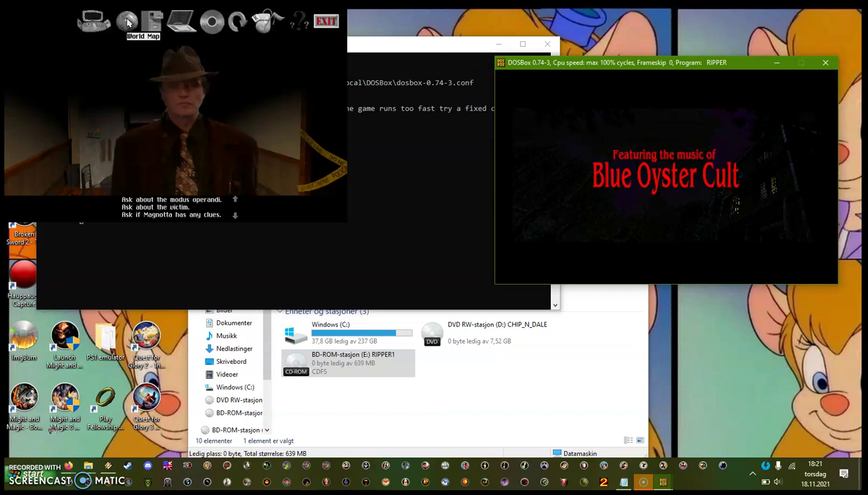
left_click(433, 250)
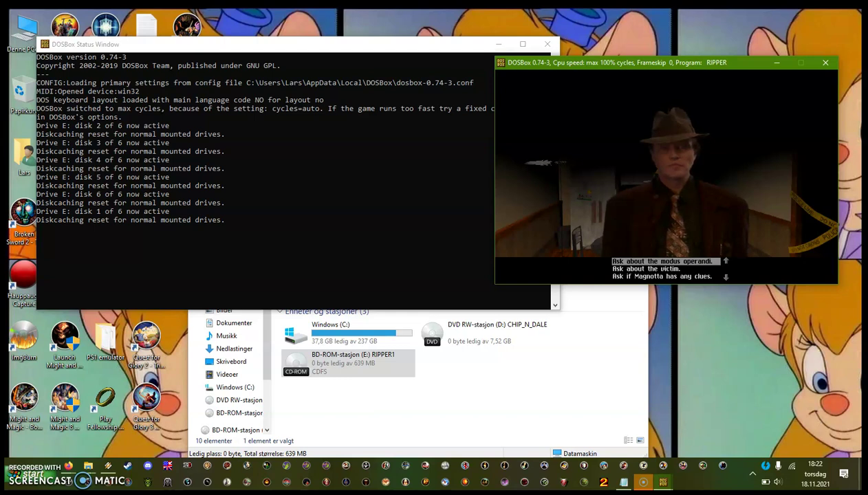
key("Return")
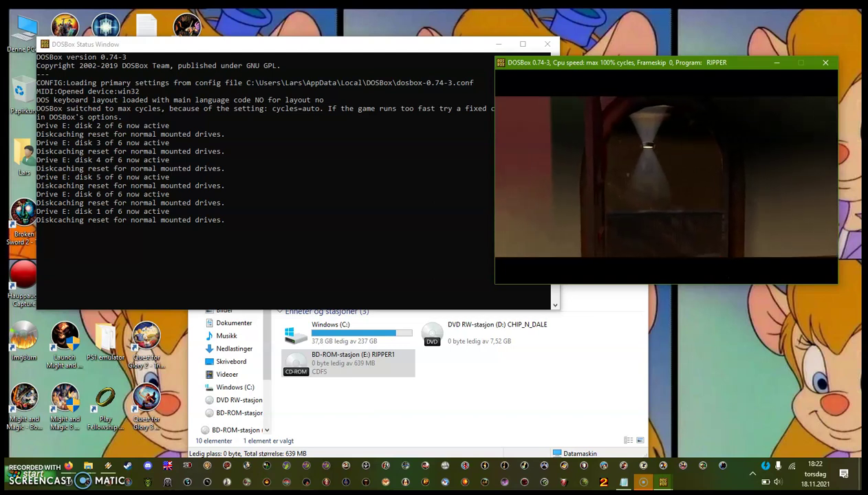
Step: View the game's World Map and Save Game screens, returning to the murder scene without saving
mouse_move(616, 96)
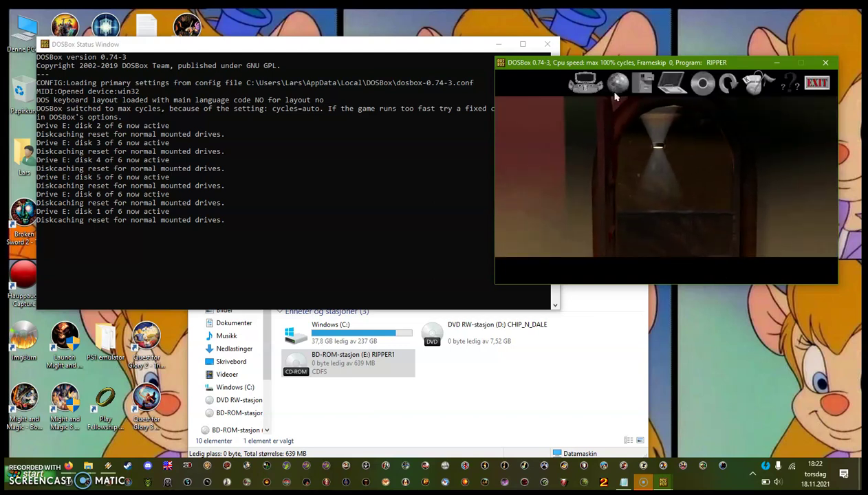
left_click(666, 178)
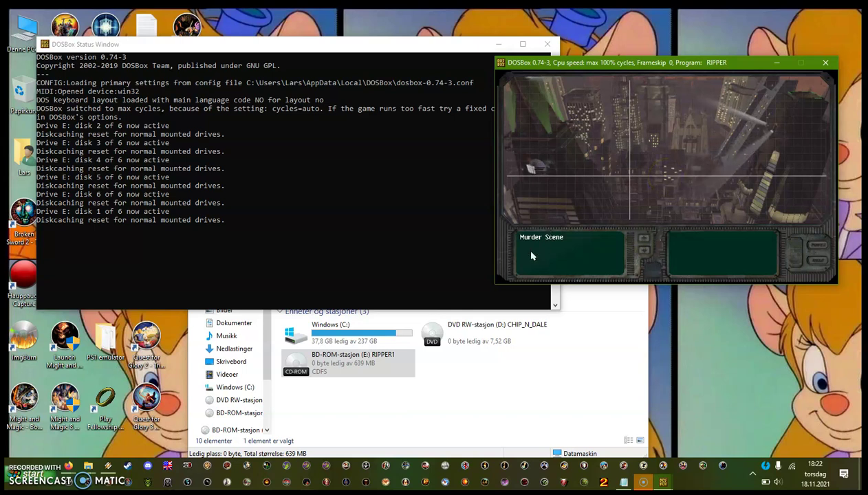
mouse_move(680, 85)
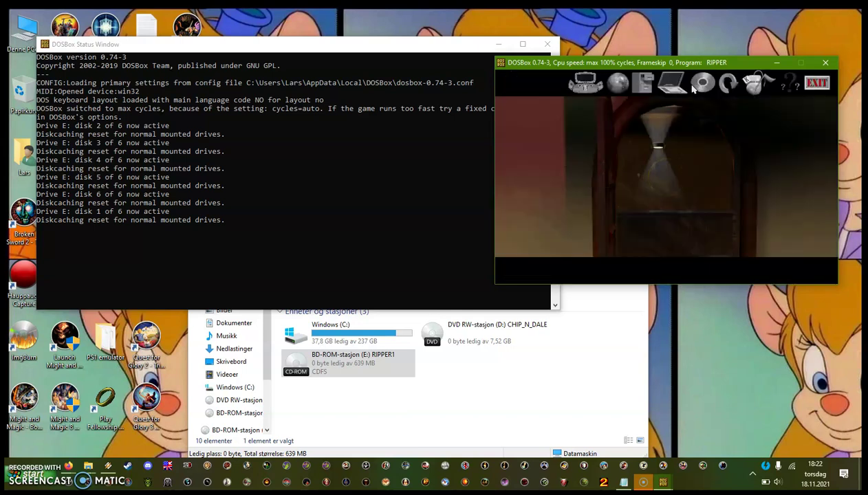
left_click(700, 86)
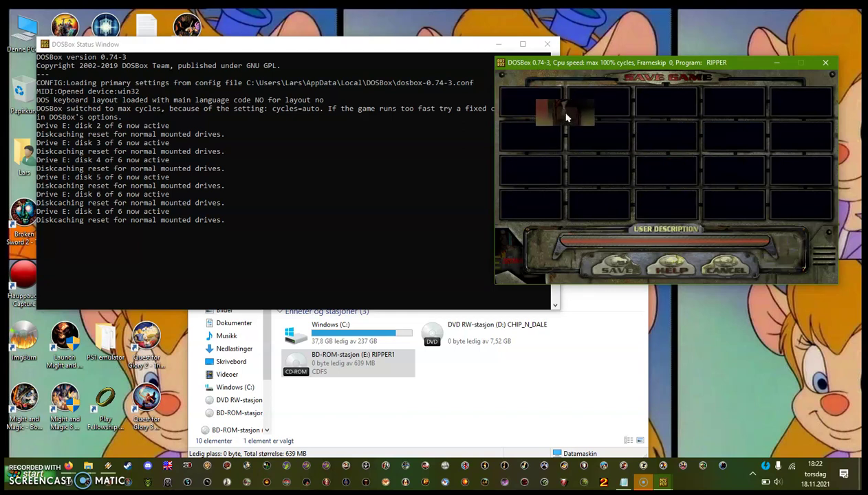
left_click(659, 175)
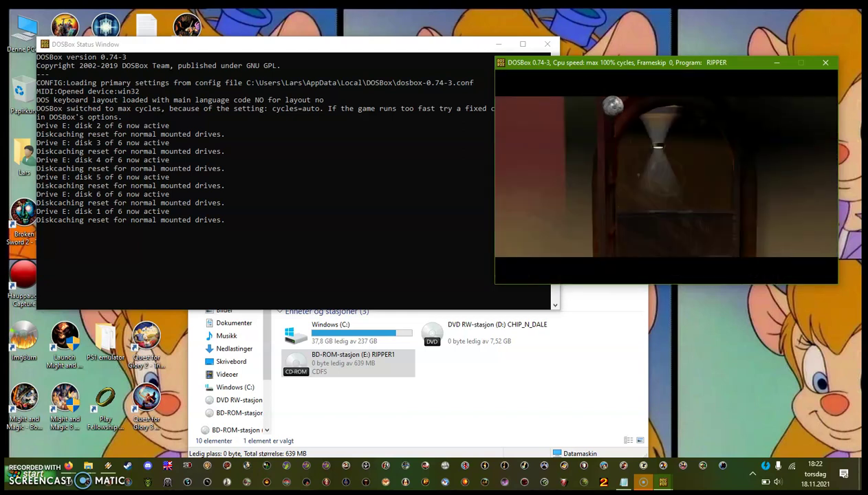
Step: Leave the game and bring the Denne PCen window to the front
mouse_move(654, 85)
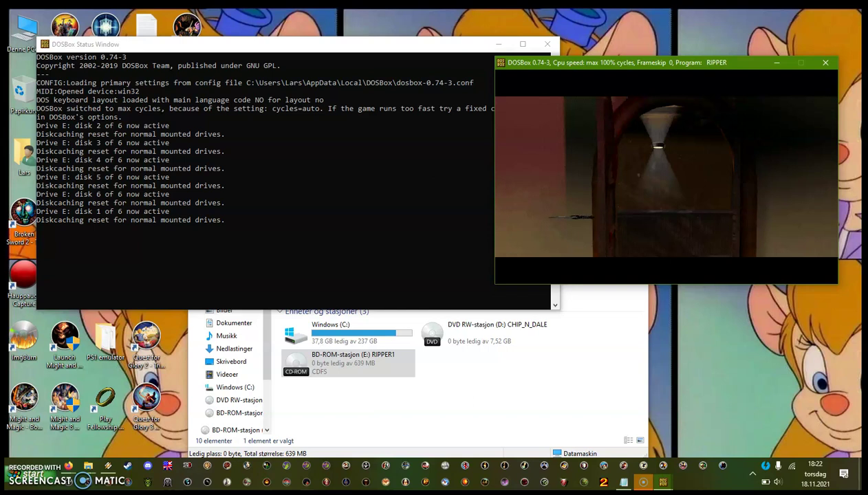
key("super")
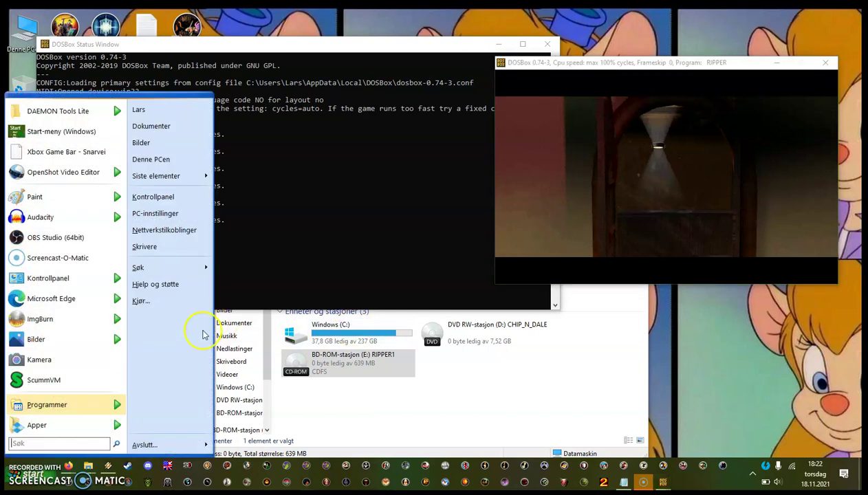
left_click(463, 416)
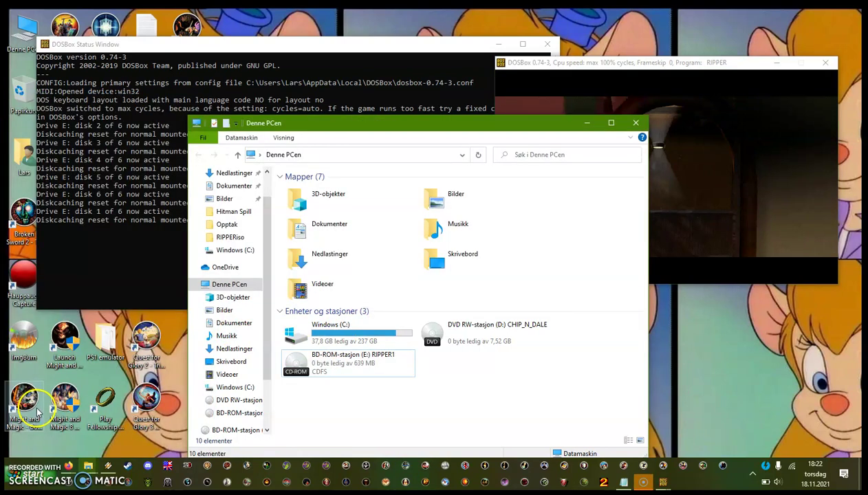